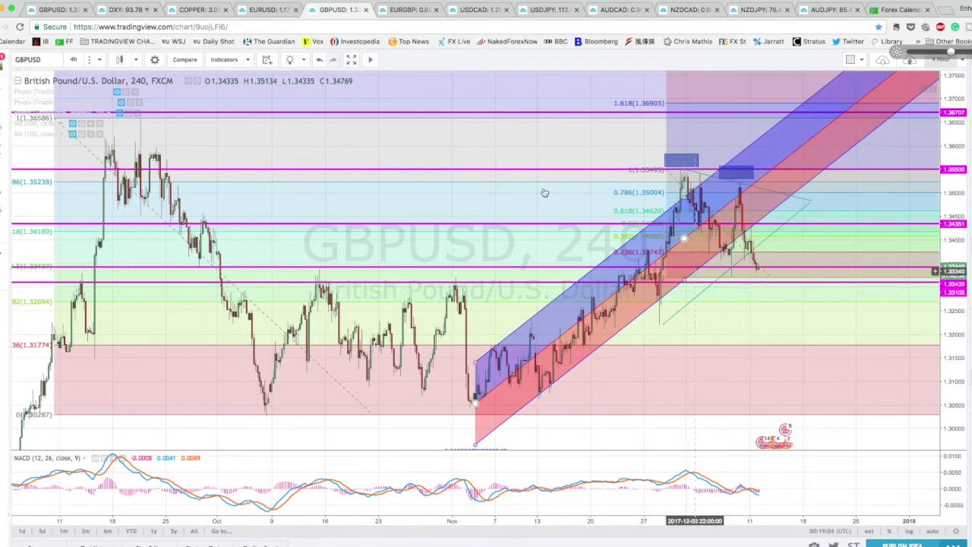
# Check the EURGBP 4-hour chart against the GBPUSD chart
pyautogui.hotkey('ctrl', 'Tab')
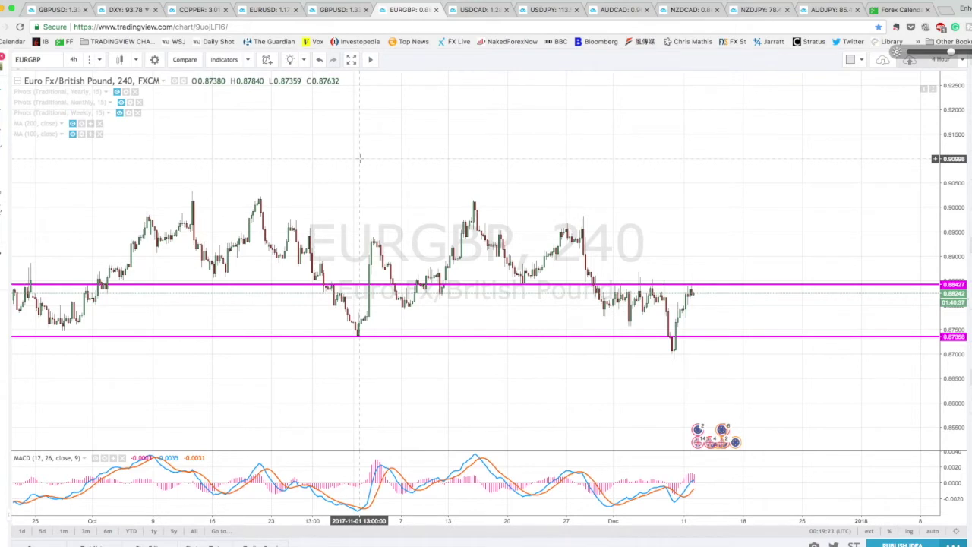
pyautogui.click(341, 9)
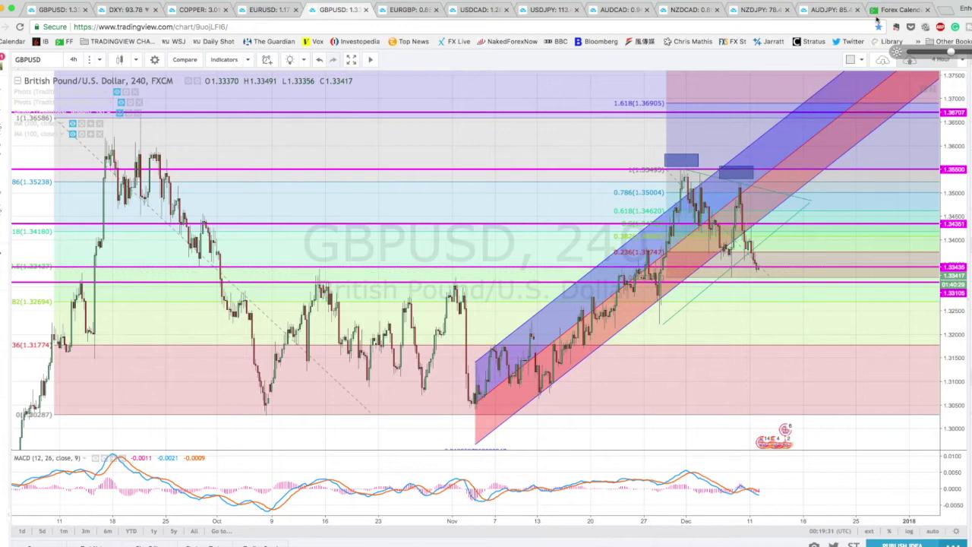
# Find the GBP CPI y/y event for Tuesday, Dec 12 in the Forex Factory calendar and relate it to the GBPUSD chart
pyautogui.click(900, 9)
pyautogui.scroll(-5, 478, 220)
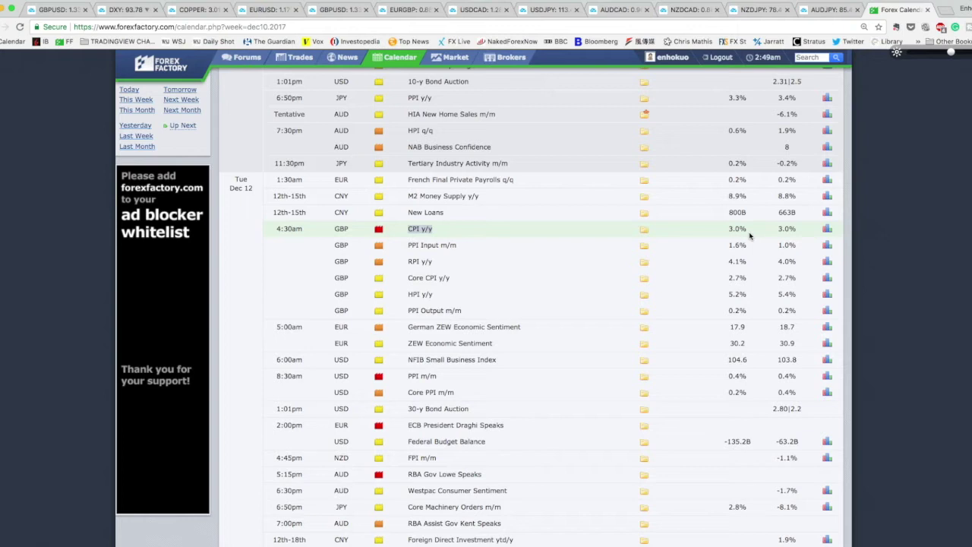
pyautogui.click(409, 227)
pyautogui.moveTo(410, 227); pyautogui.dragTo(438, 229)
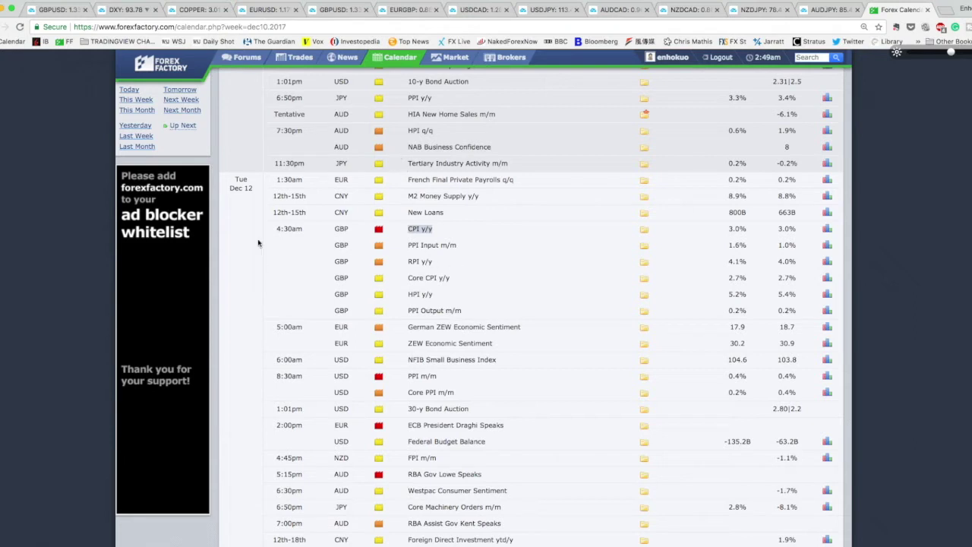
pyautogui.click(715, 230)
pyautogui.doubleClick(715, 229)
pyautogui.click(338, 9)
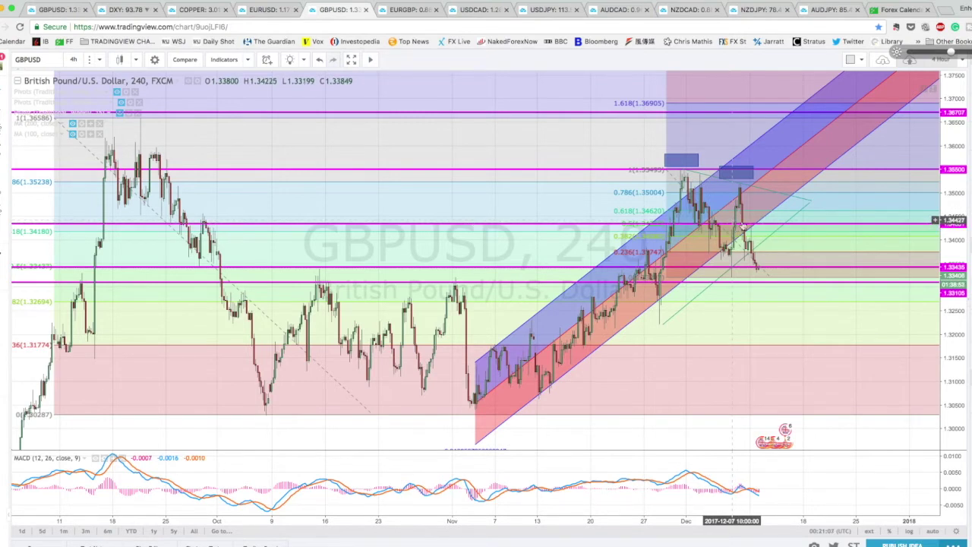
# Expand the GBP CPI y/y event's details in the Forex Factory calendar, review its extended release history, and close the details
pyautogui.click(900, 9)
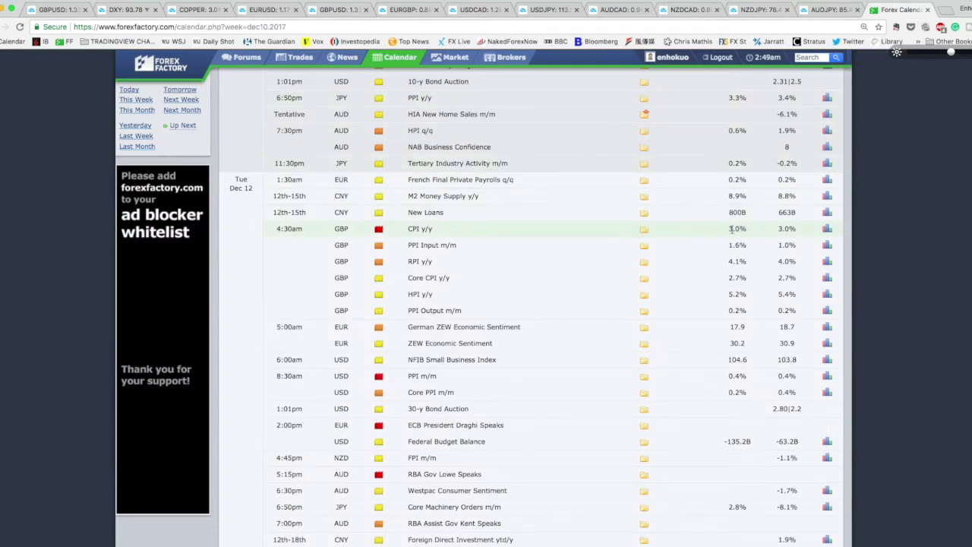
pyautogui.click(644, 230)
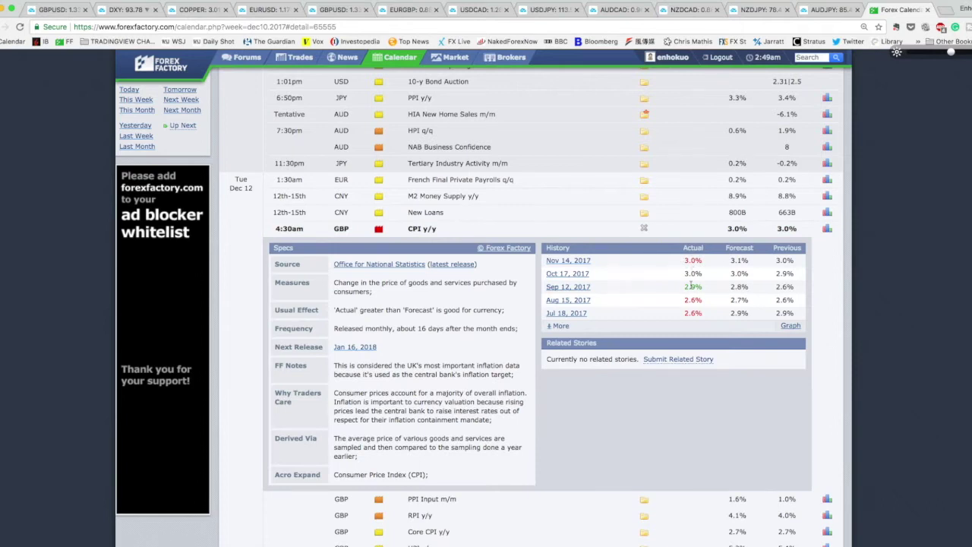
pyautogui.click(559, 326)
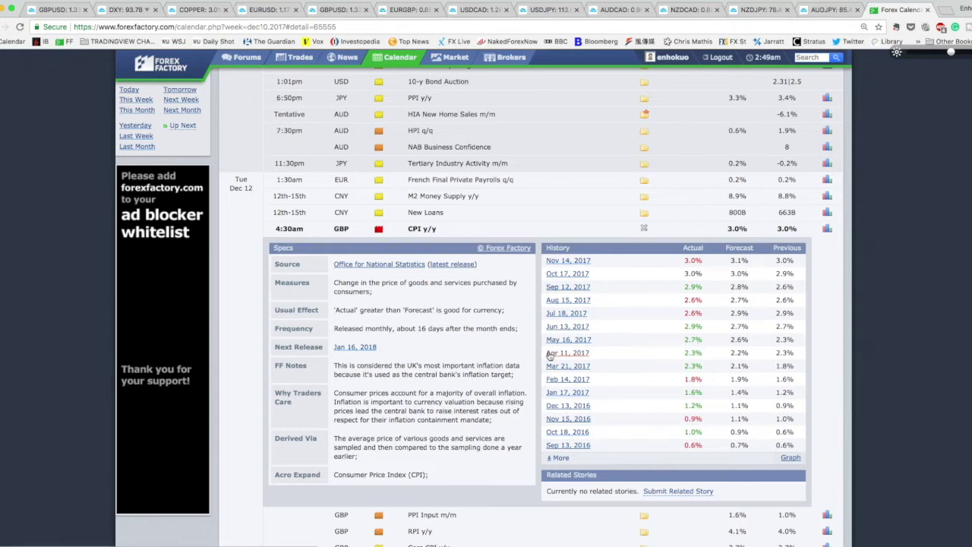
pyautogui.moveTo(700, 340); pyautogui.dragTo(686, 287)
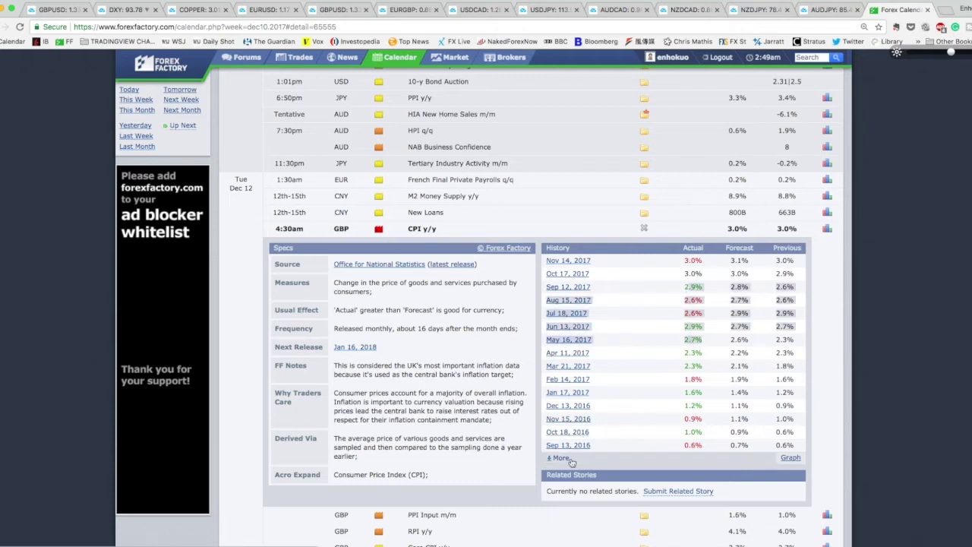
pyautogui.click(570, 460)
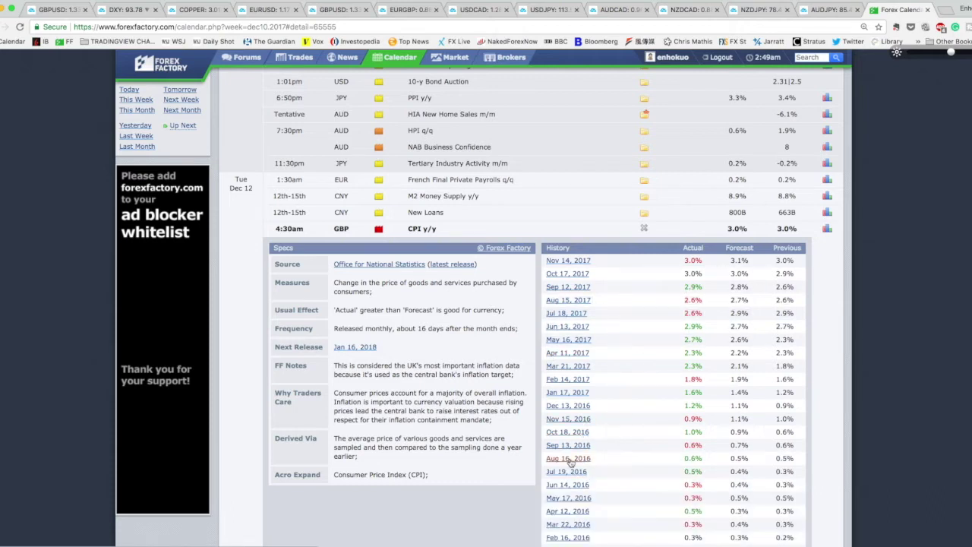
pyautogui.click(645, 229)
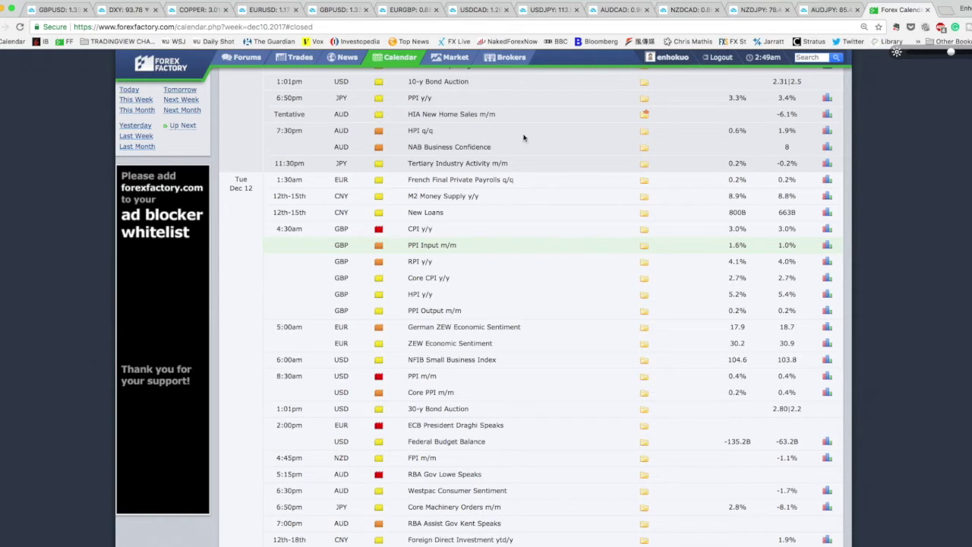
# Review the copper, iron ore, gold and Brent crude charts, and examine the rising regression channel on the GBPUSD chart
pyautogui.click(259, 11)
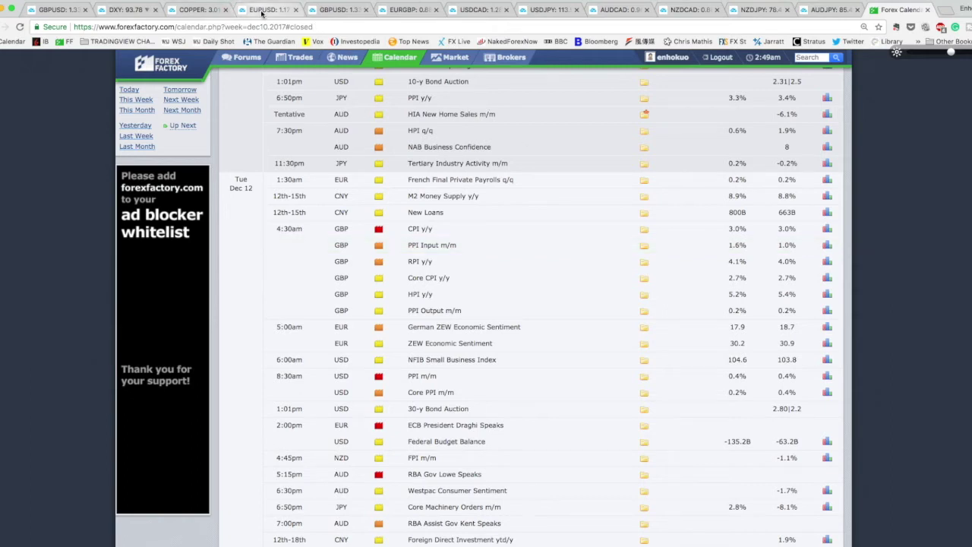
pyautogui.click(185, 13)
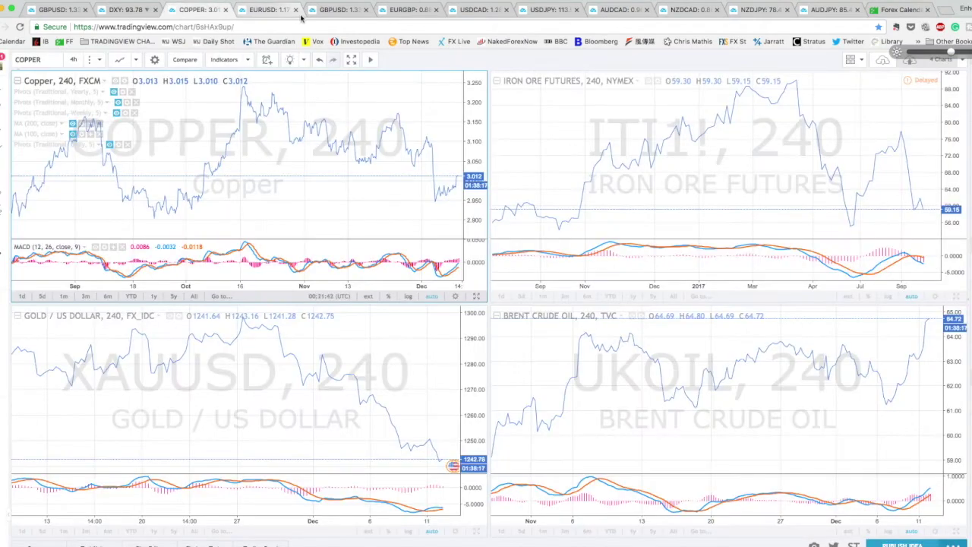
pyautogui.click(339, 12)
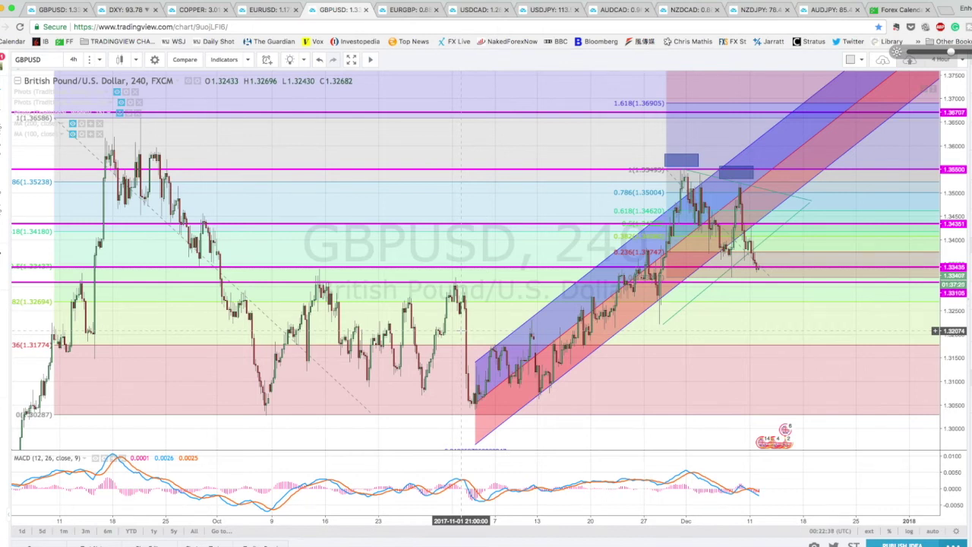
pyautogui.click(563, 298)
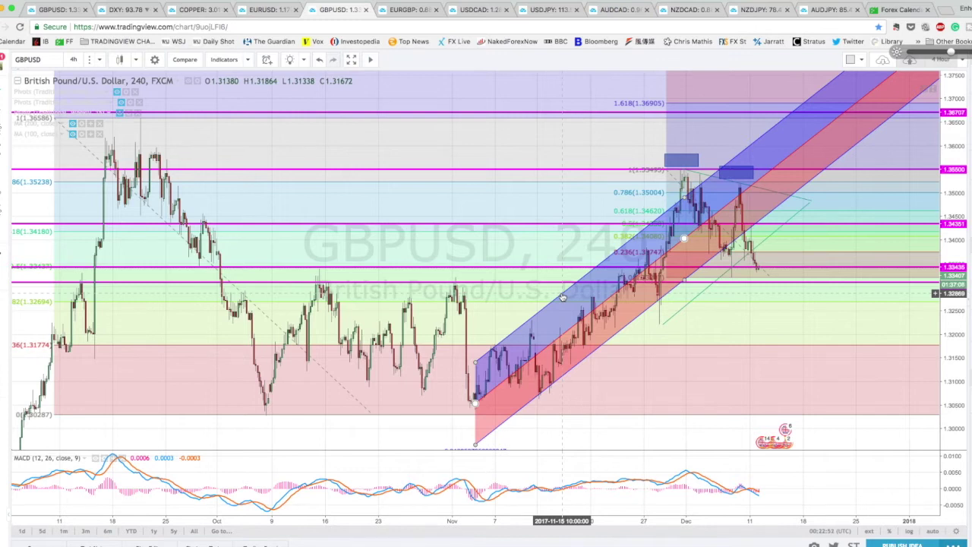
pyautogui.click(555, 299)
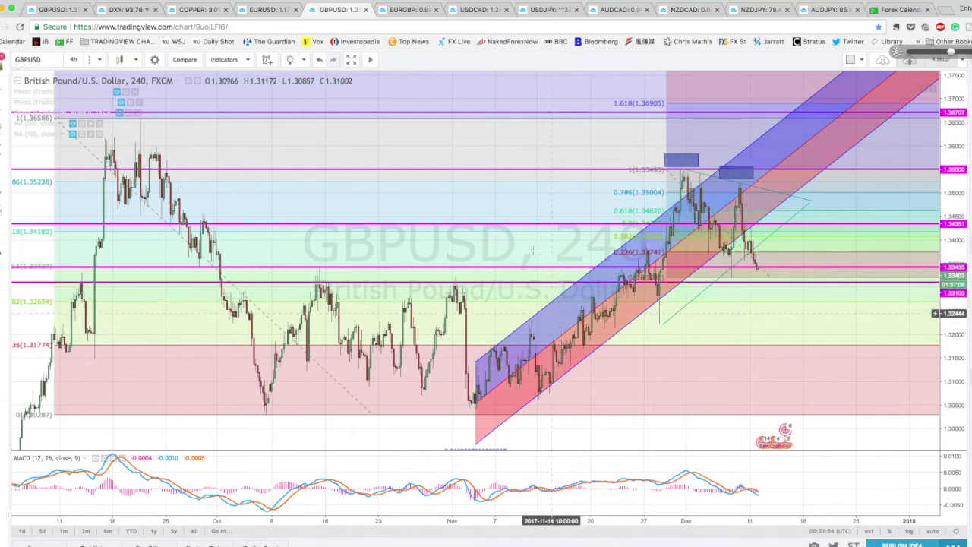
# Add a horizontal line to the USDJPY chart at about 110.91, along the low before December
pyautogui.click(551, 13)
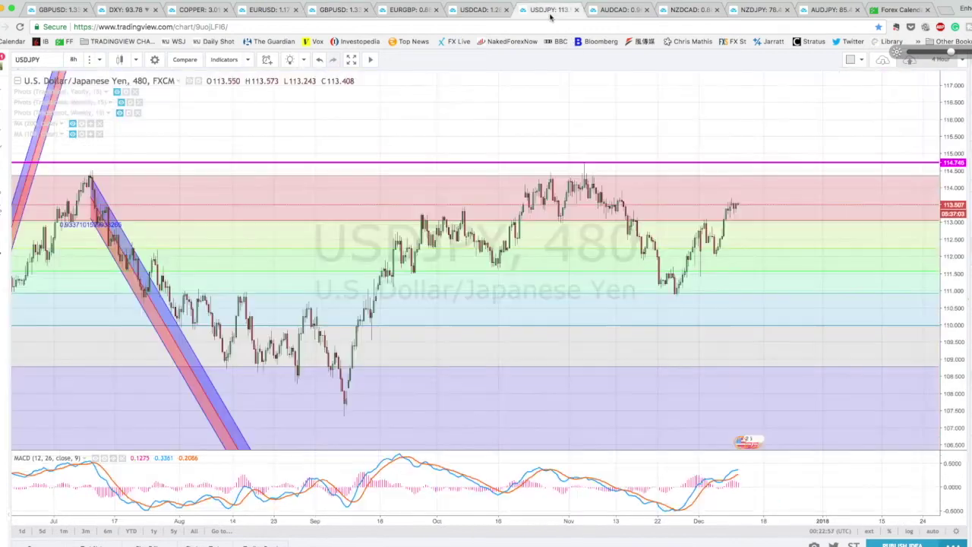
pyautogui.scroll(-2, 541, 282)
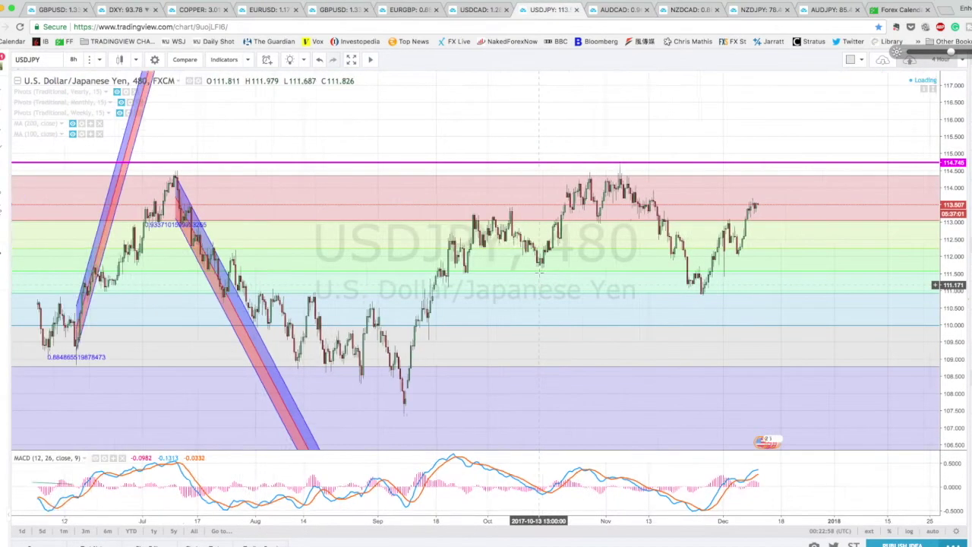
pyautogui.click(6, 118)
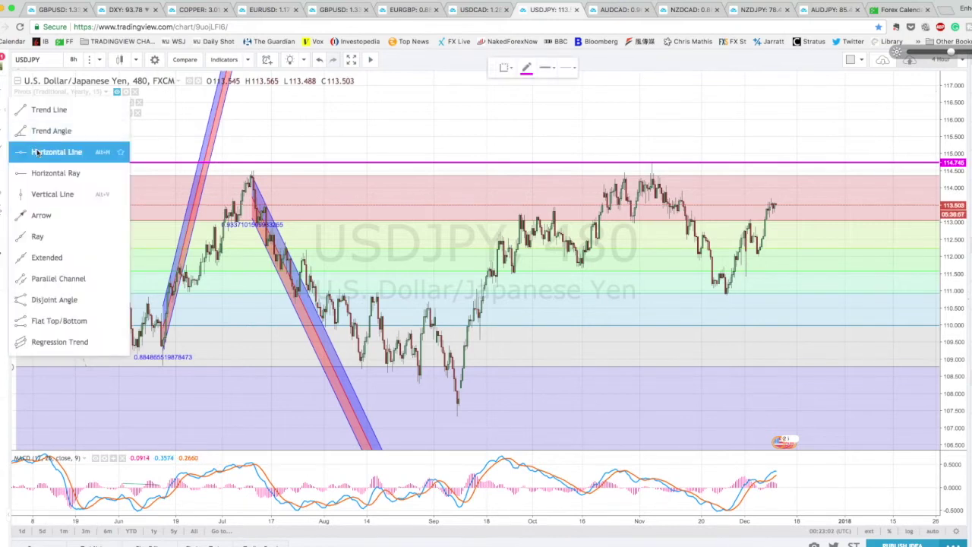
pyautogui.click(38, 152)
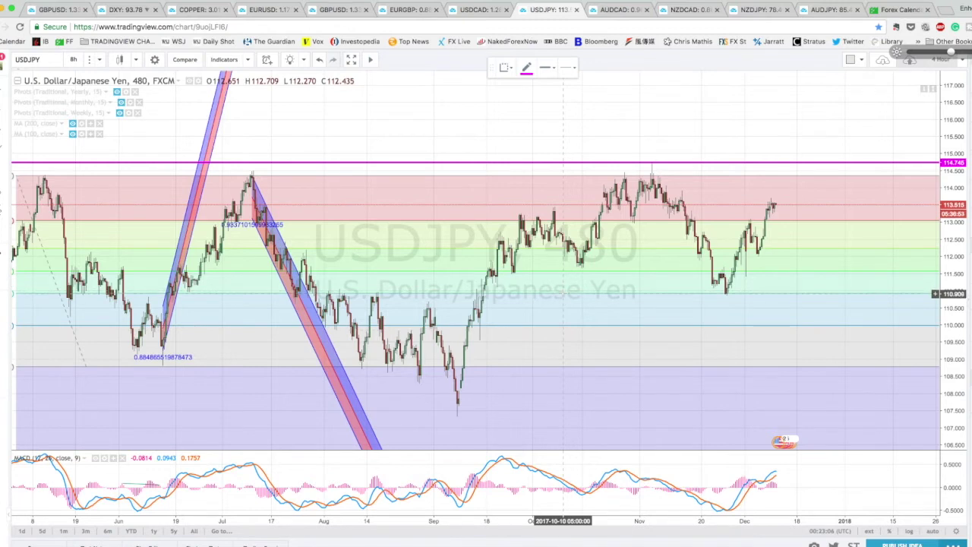
pyautogui.click(660, 295)
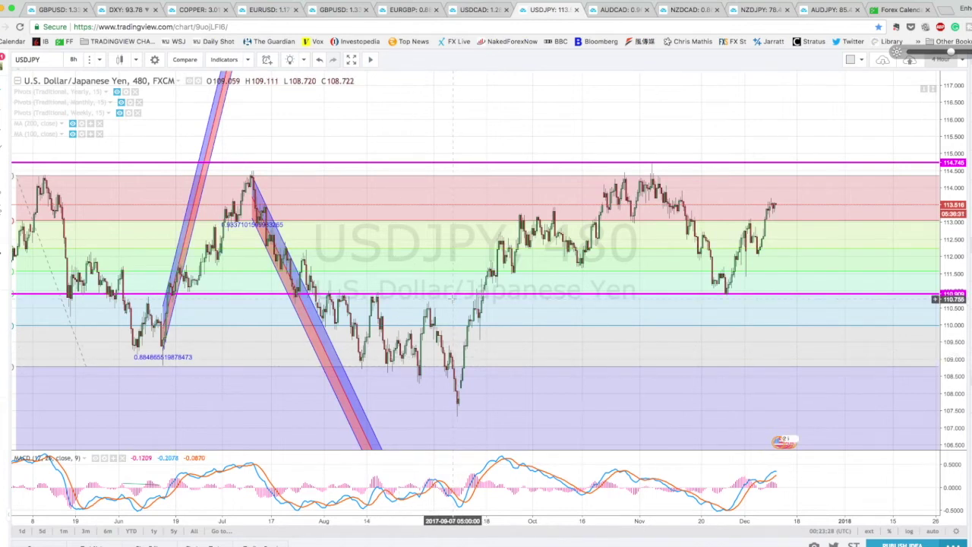
# Examine the recent price action and Fibonacci levels on the GBPUSD 4-hour chart and compare it with USDCAD
pyautogui.click(338, 10)
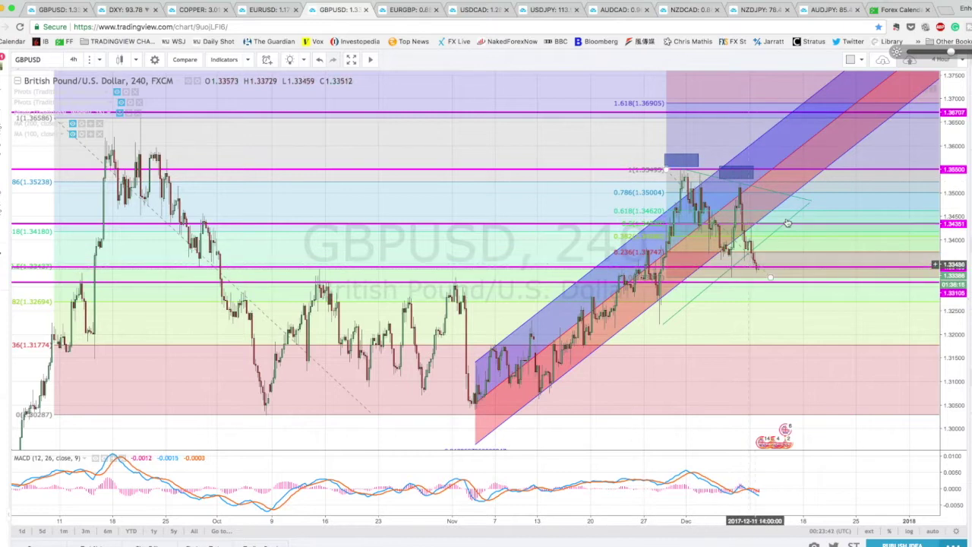
pyautogui.scroll(-1, 789, 250)
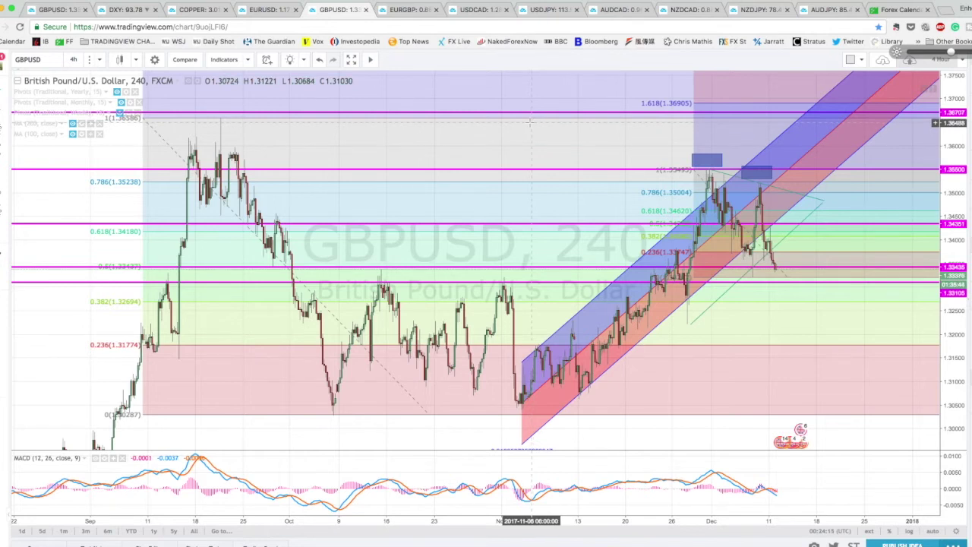
pyautogui.click(468, 10)
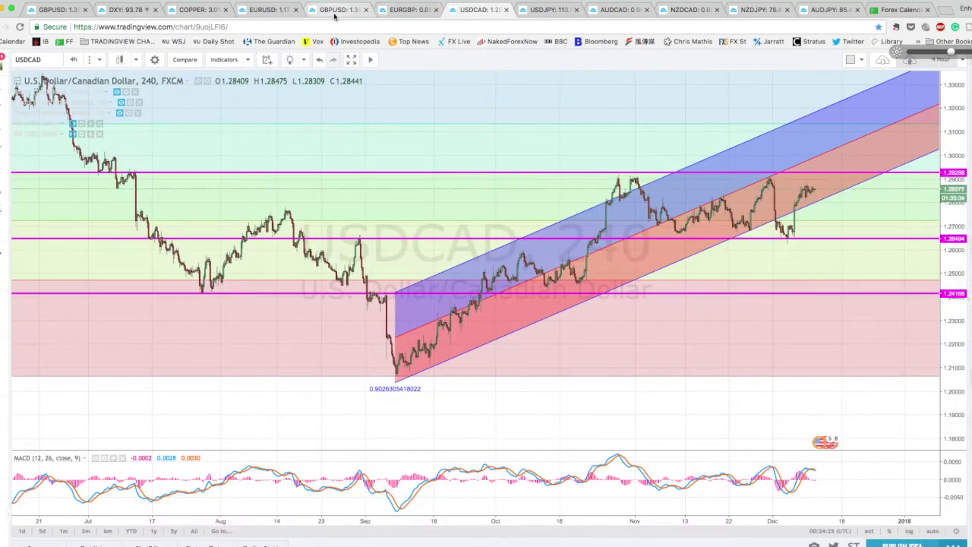
pyautogui.click(334, 11)
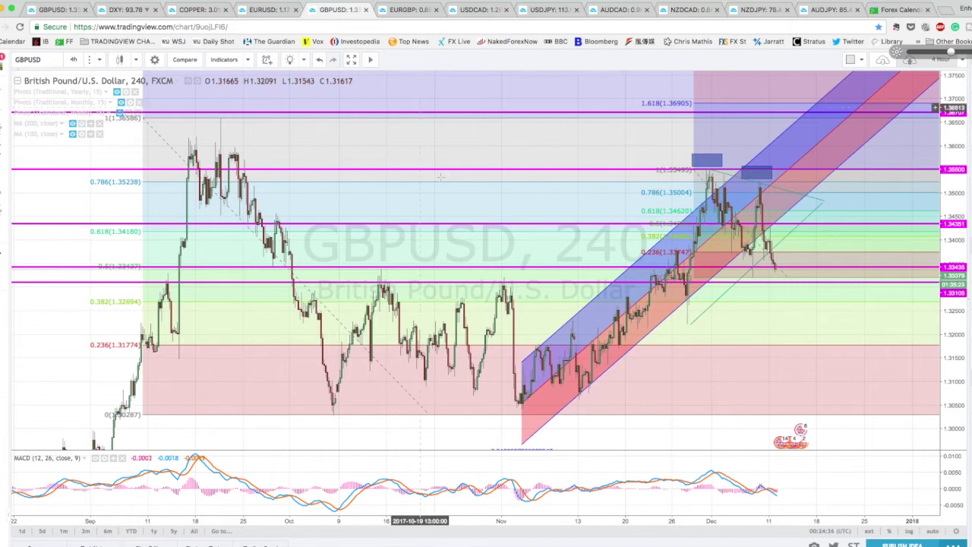
pyautogui.scroll(2, 453, 187)
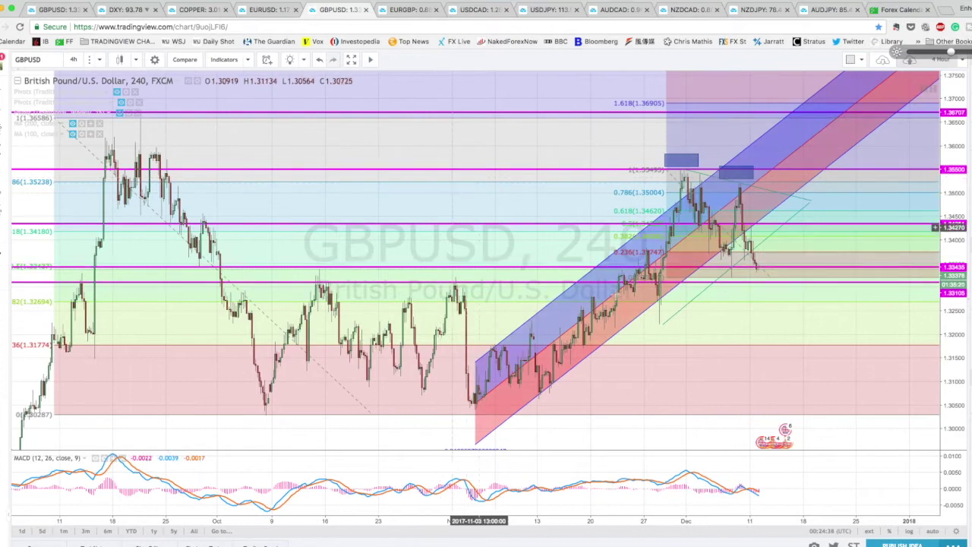
pyautogui.scroll(-1, 683, 238)
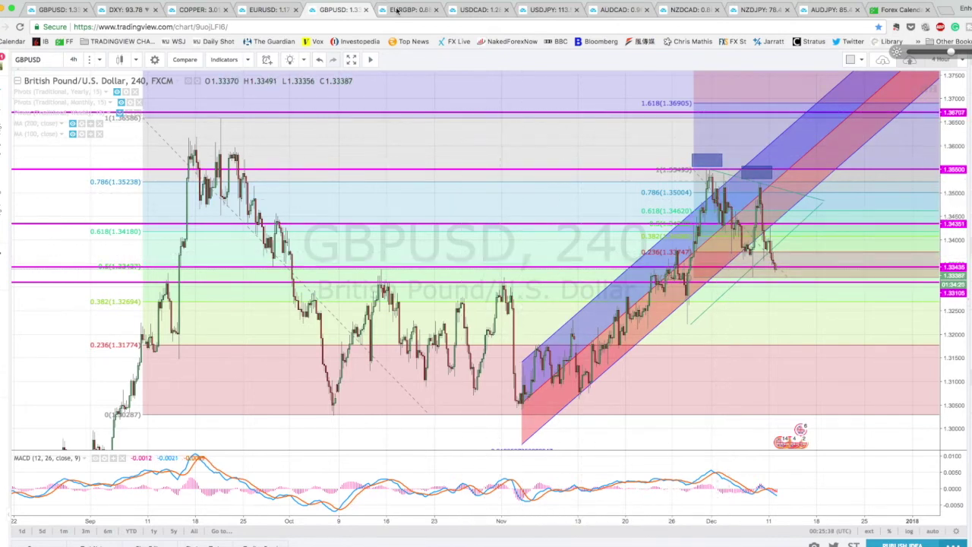
# Check the EURGBP chart and examine recent USDCAD price action against its regression channel and horizontal levels
pyautogui.click(426, 15)
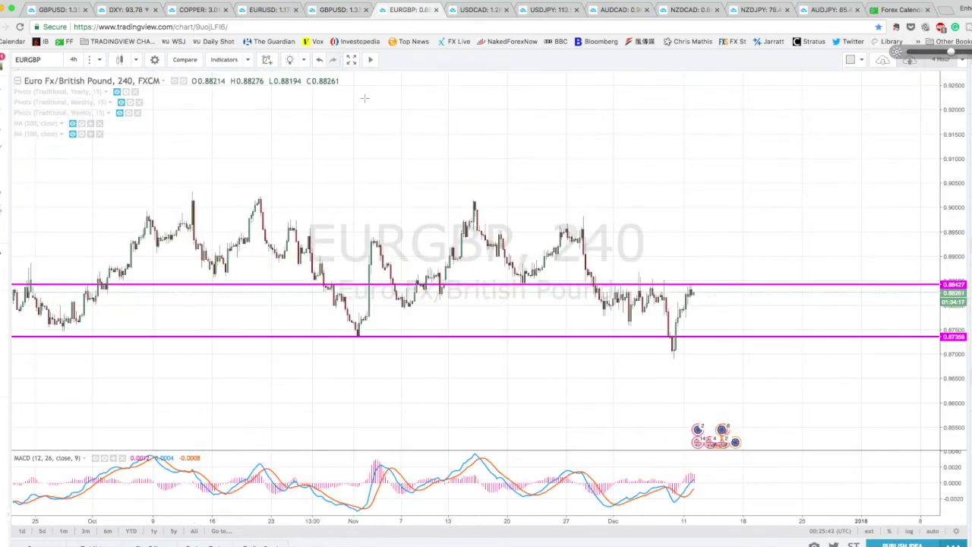
pyautogui.click(490, 11)
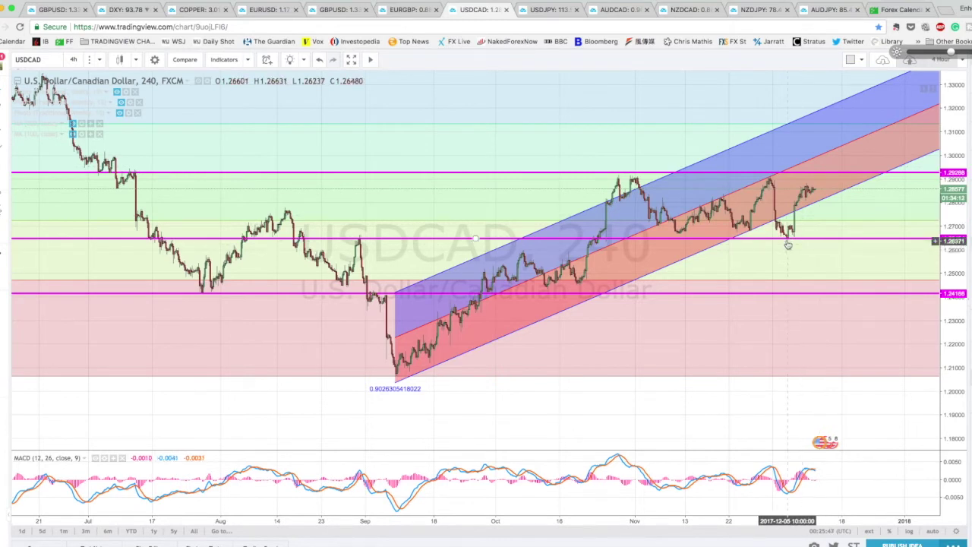
pyautogui.moveTo(947, 213); pyautogui.dragTo(947, 221)
pyautogui.scroll(-2, 755, 284)
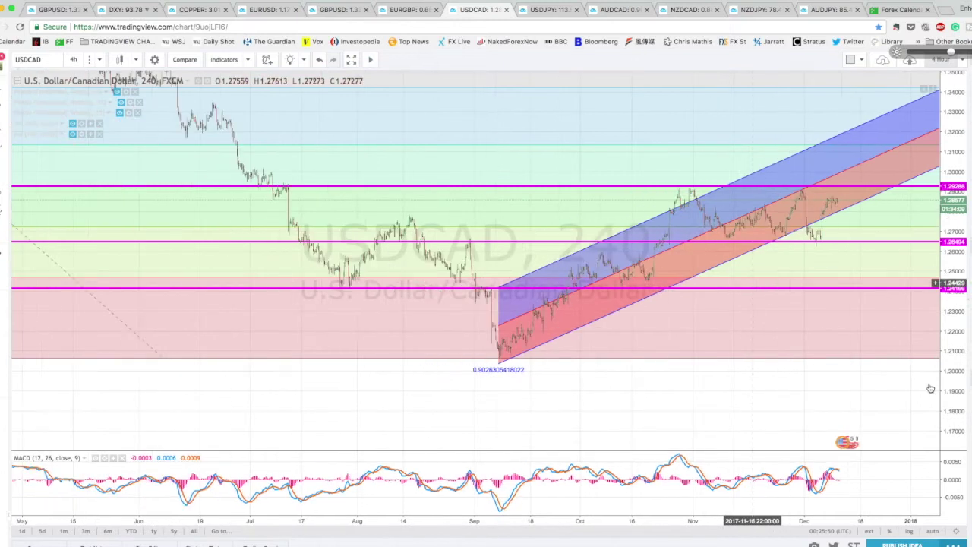
pyautogui.moveTo(778, 414); pyautogui.dragTo(680, 433)
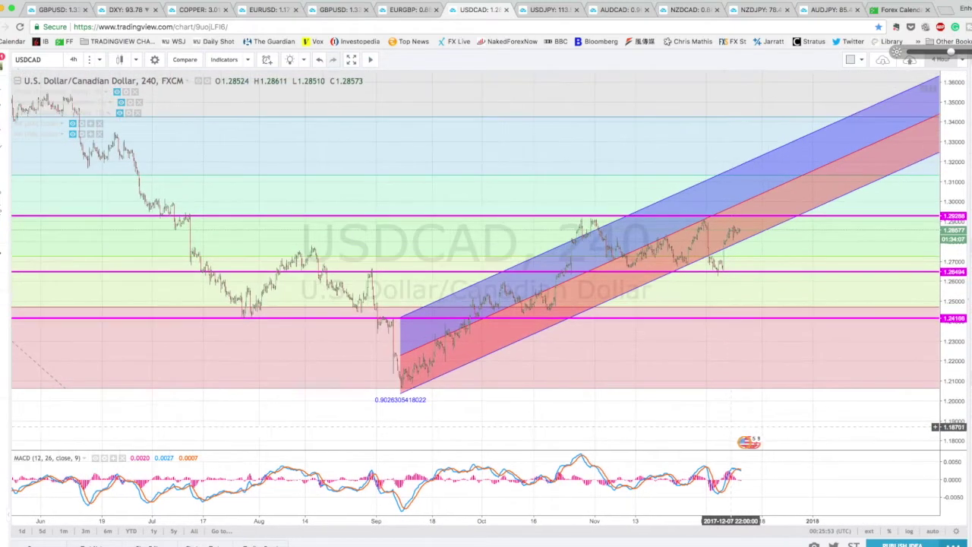
pyautogui.moveTo(958, 387); pyautogui.dragTo(959, 349)
pyautogui.moveTo(889, 338); pyautogui.dragTo(686, 334)
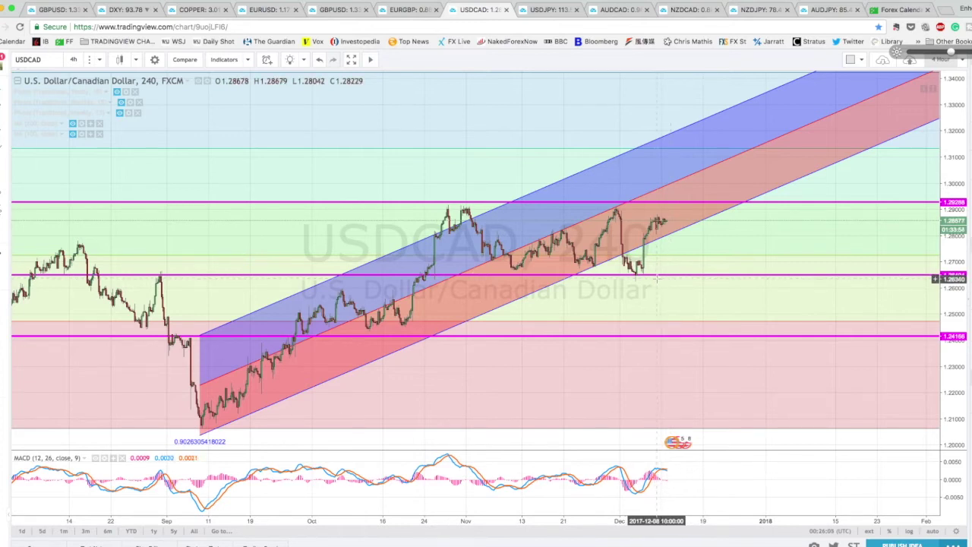
pyautogui.moveTo(658, 278); pyautogui.dragTo(659, 280)
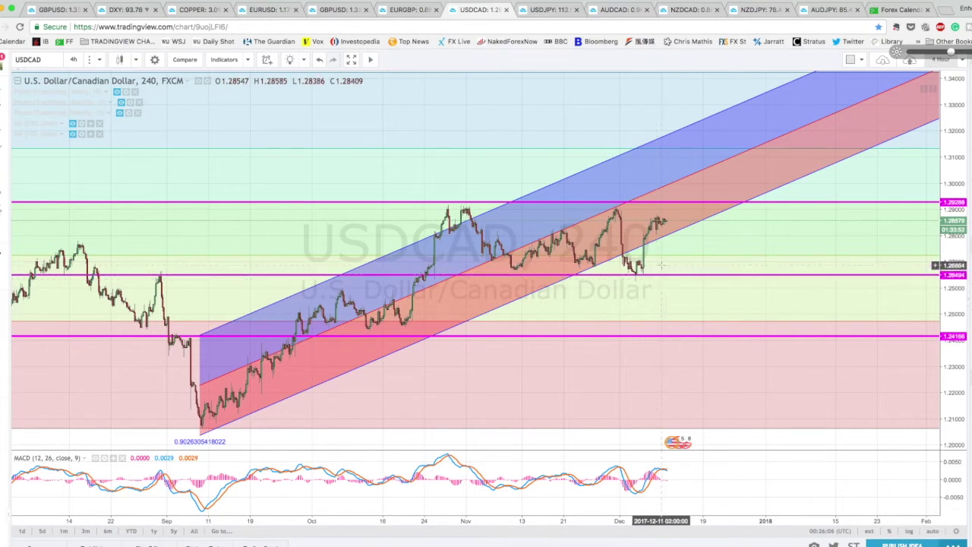
pyautogui.click(607, 264)
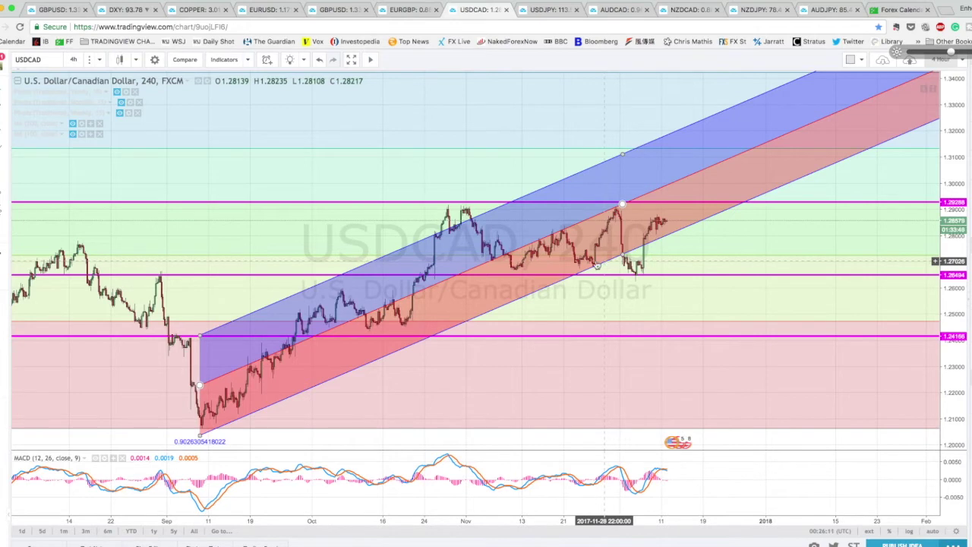
# Compare WTI with Brent crude by switching the Brent chart in the commodities layout to USOIL and back to UKOIL
pyautogui.click(186, 11)
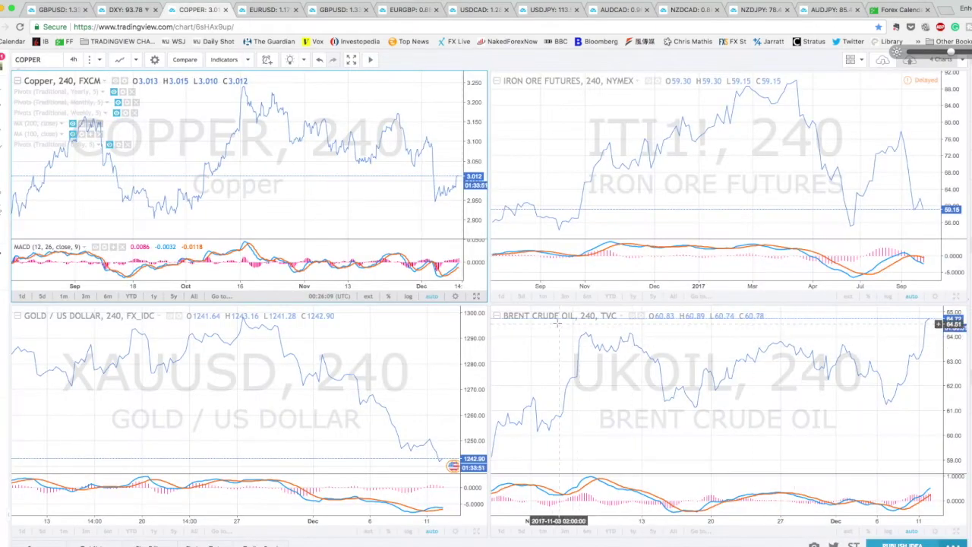
pyautogui.click(629, 372)
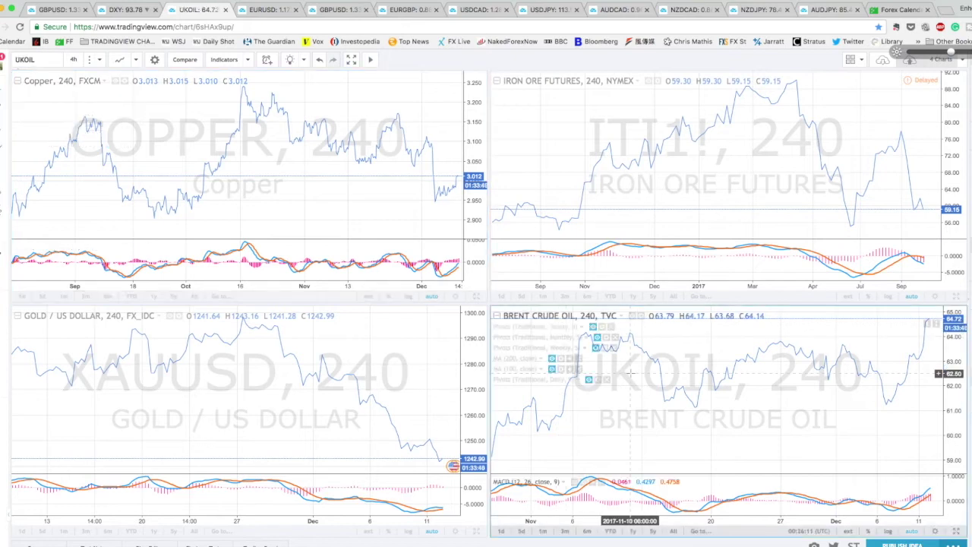
pyautogui.write('USOIL')
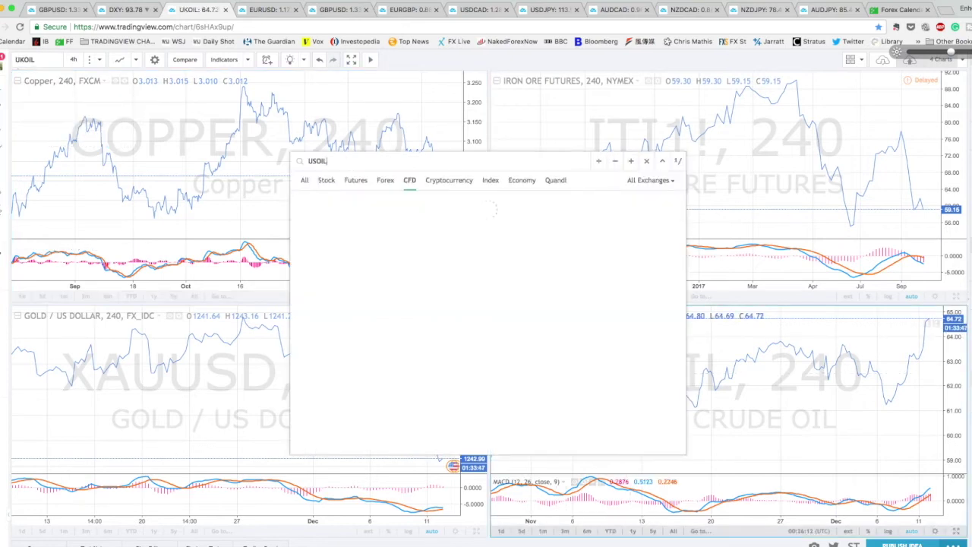
pyautogui.press('Return')
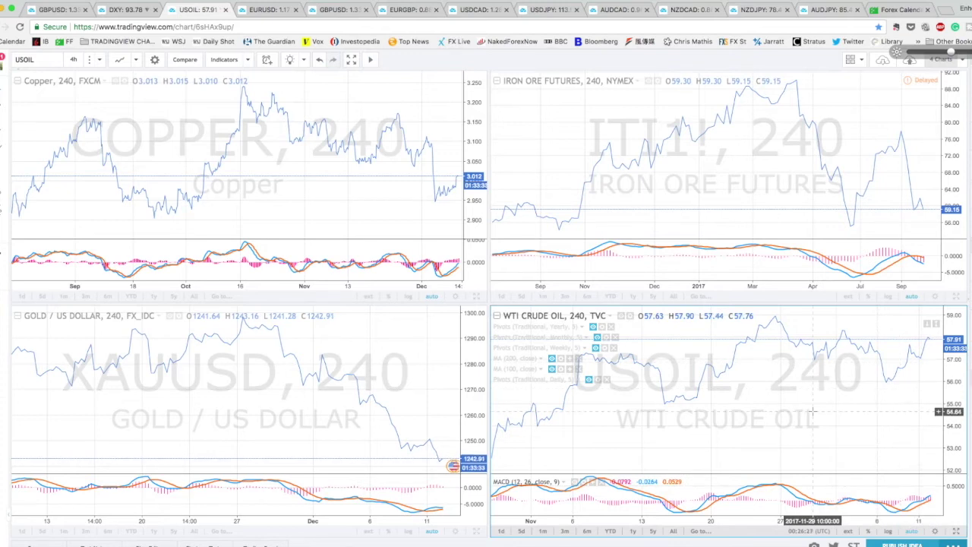
pyautogui.write('UKOIL')
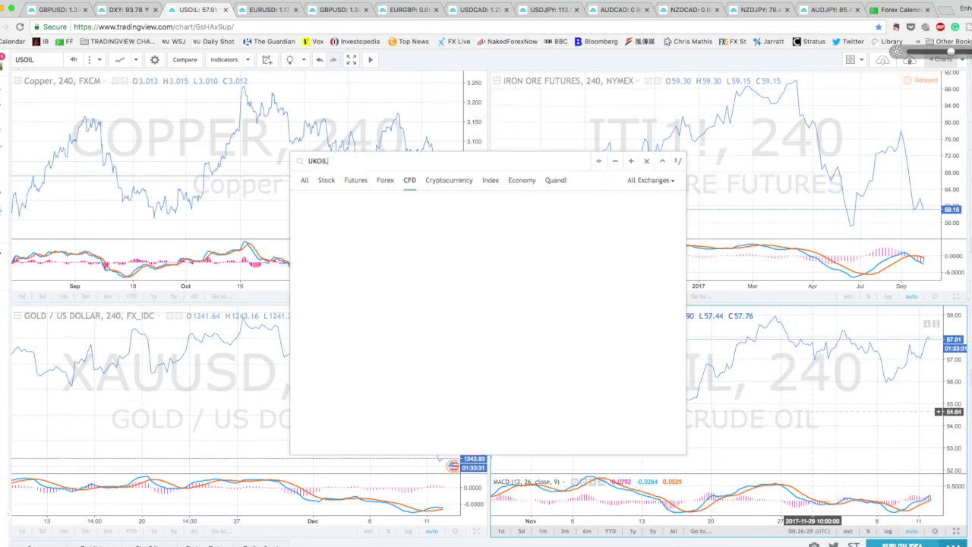
pyautogui.press('Return')
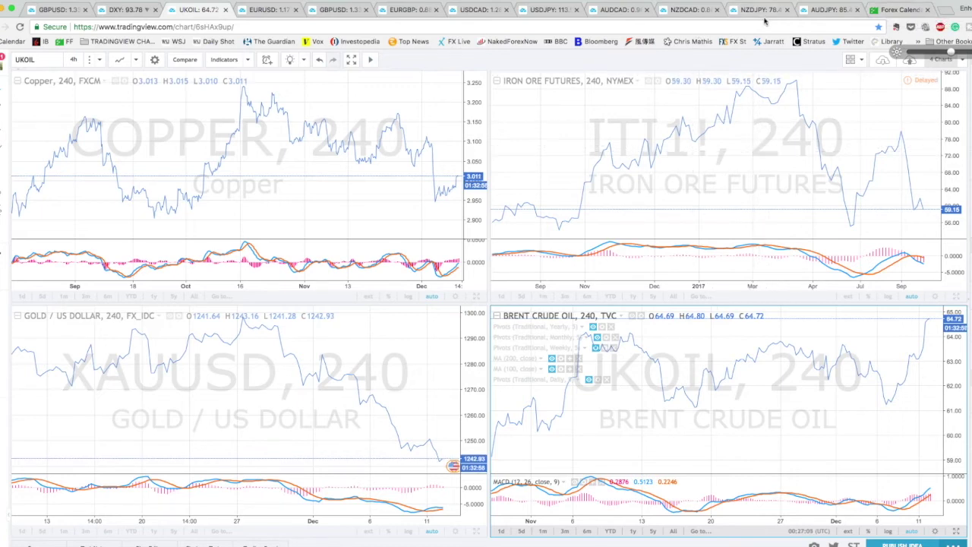
# Review the Forex Factory calendar's events from Tuesday Dec 12 through Friday Dec 15
pyautogui.click(889, 10)
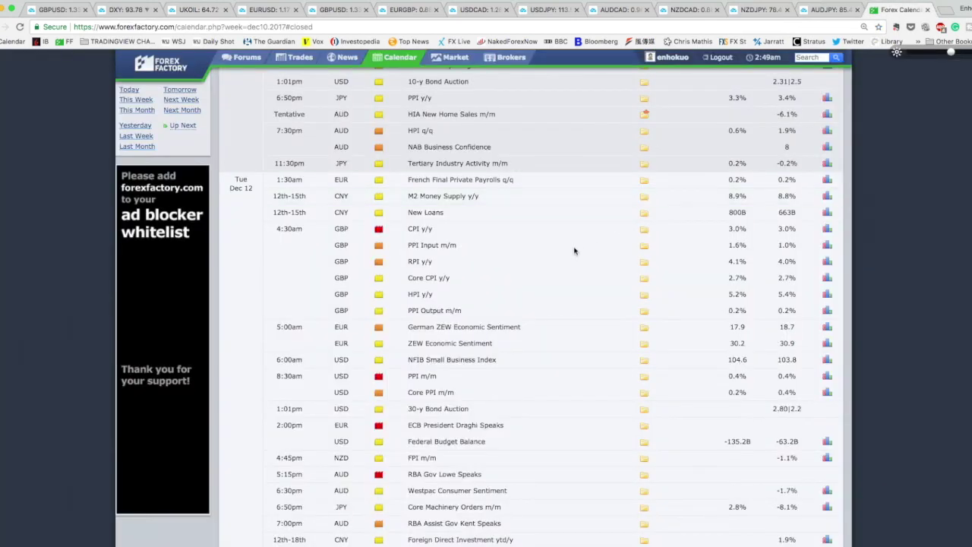
pyautogui.scroll(-5, 573, 252)
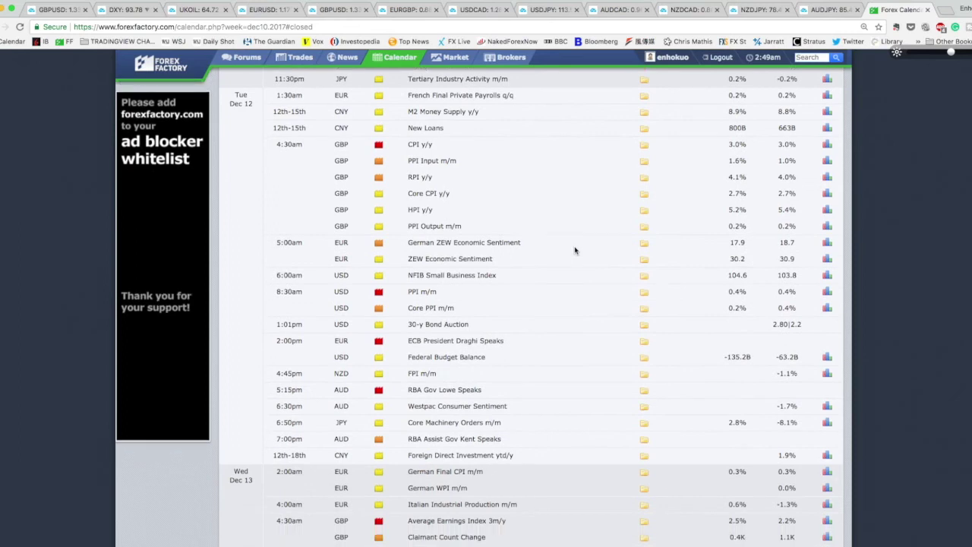
pyautogui.scroll(-1, 573, 252)
pyautogui.scroll(-3, 573, 251)
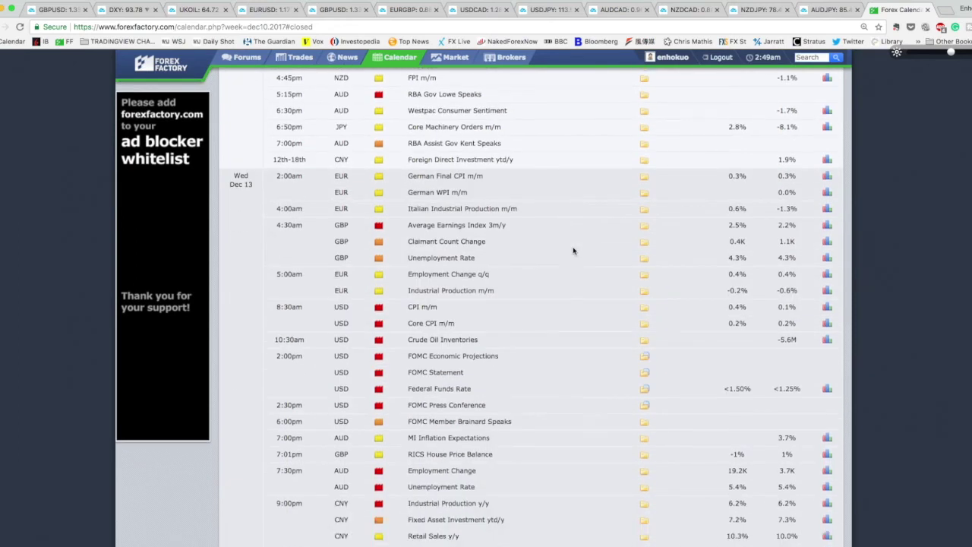
pyautogui.scroll(10, 487, 342)
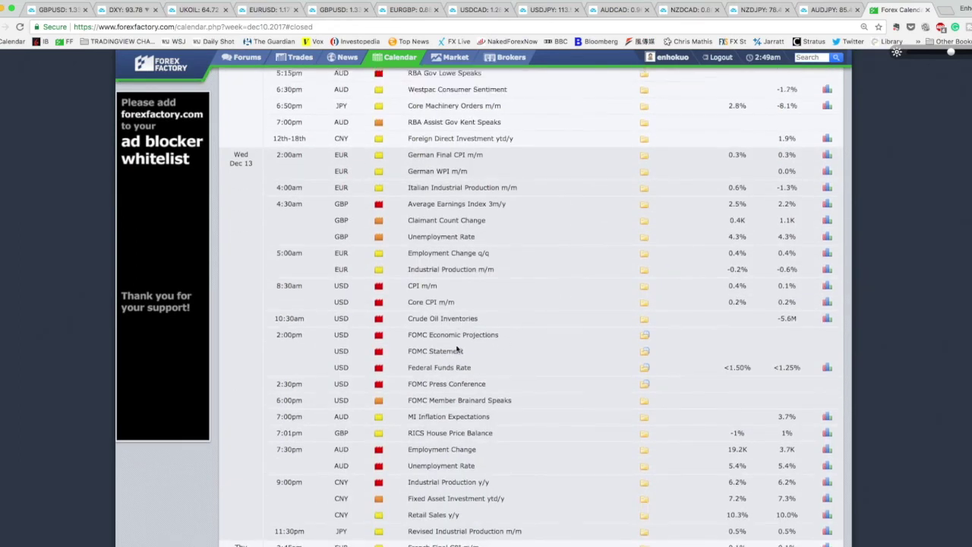
pyautogui.scroll(-5, 457, 347)
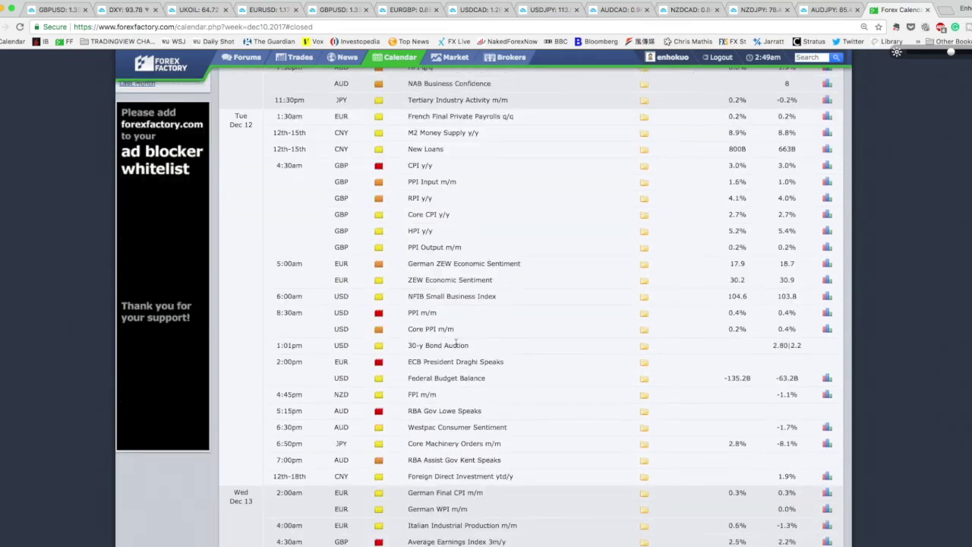
pyautogui.scroll(5, 328, 285)
pyautogui.scroll(-10, 339, 270)
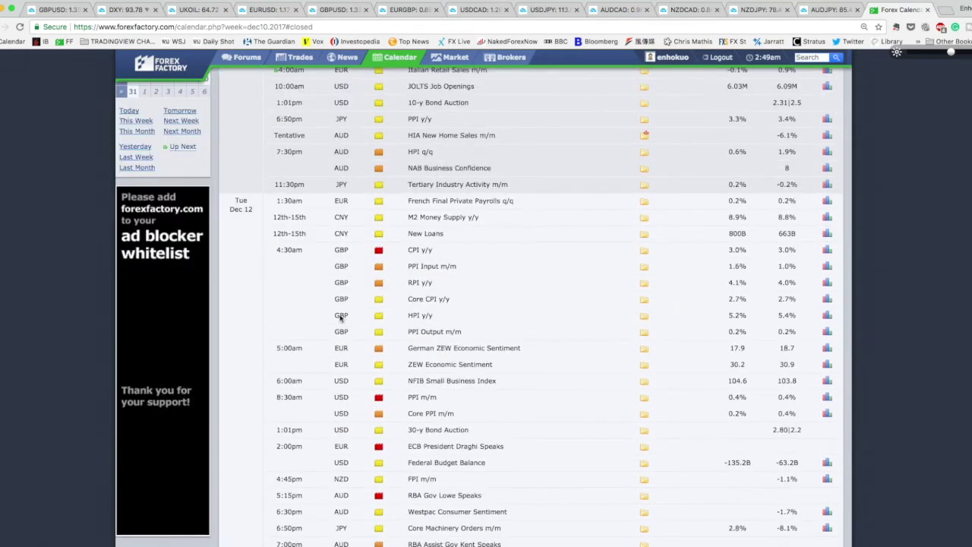
pyautogui.scroll(-8, 340, 318)
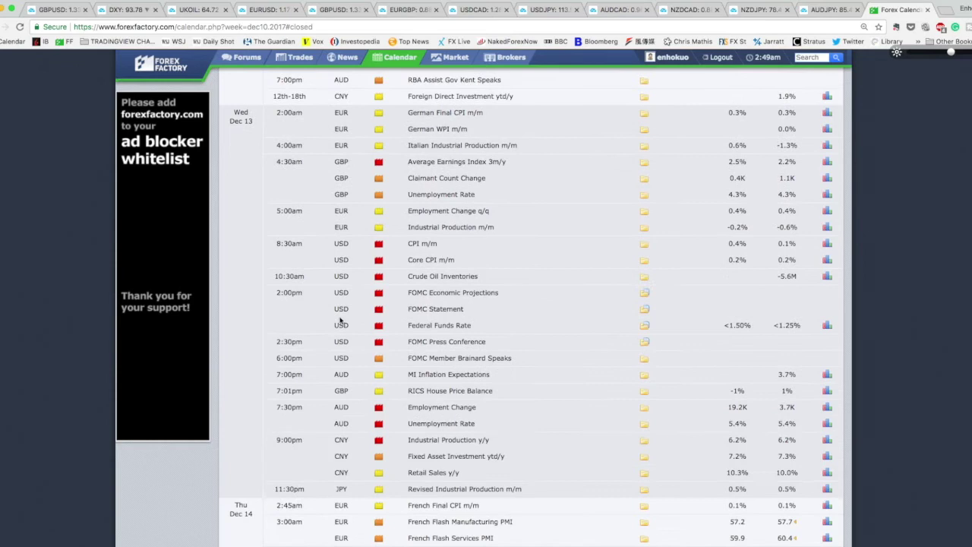
pyautogui.scroll(-4, 341, 322)
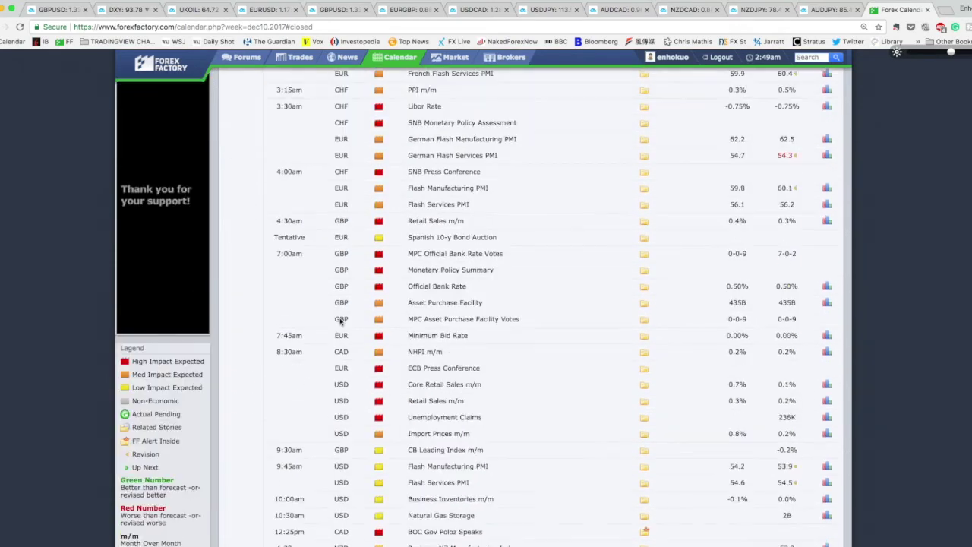
pyautogui.scroll(-5, 417, 382)
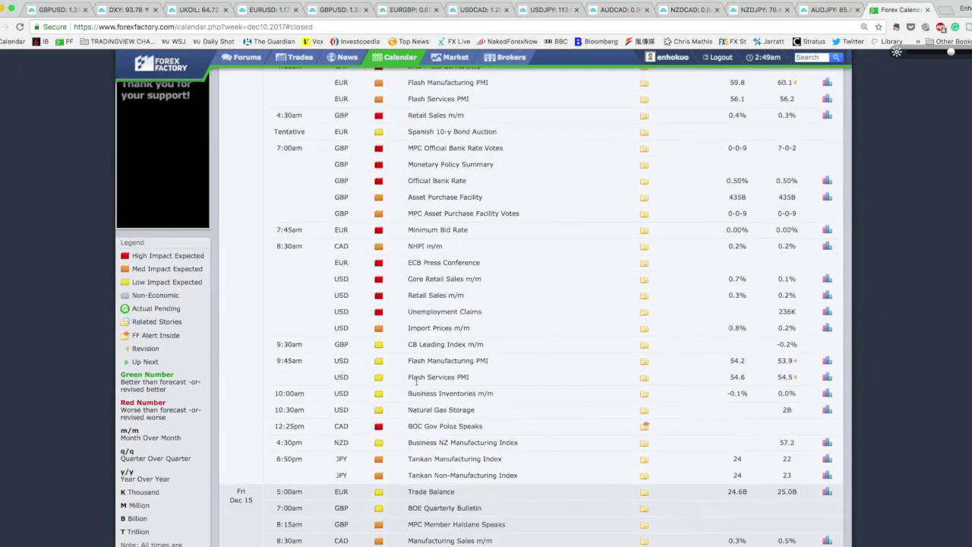
# Highlight the 12:25pm CAD "BOC Gov Poloz Speaks" entry in the calendar and return to the start of the week
pyautogui.moveTo(492, 324); pyautogui.dragTo(274, 322)
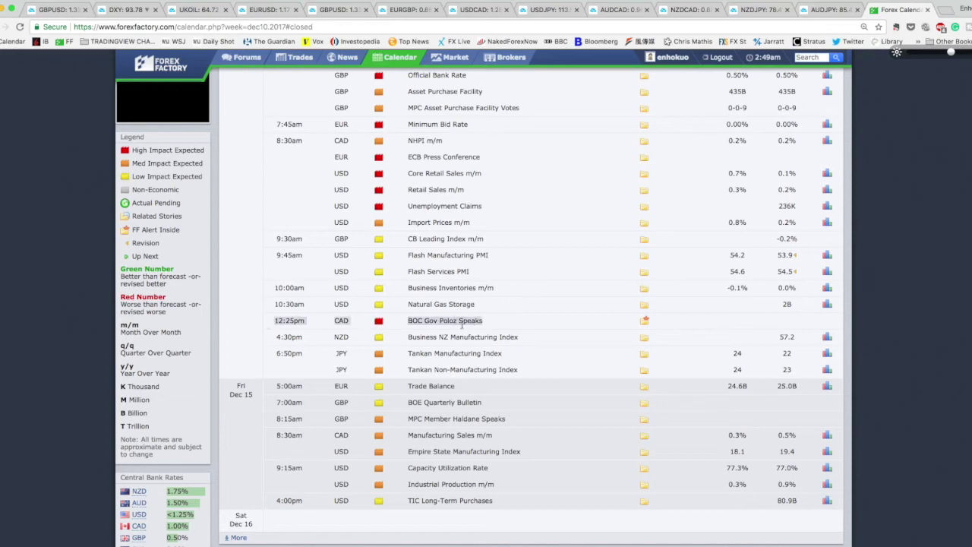
pyautogui.moveTo(489, 321); pyautogui.dragTo(256, 325)
pyautogui.scroll(15, 360, 334)
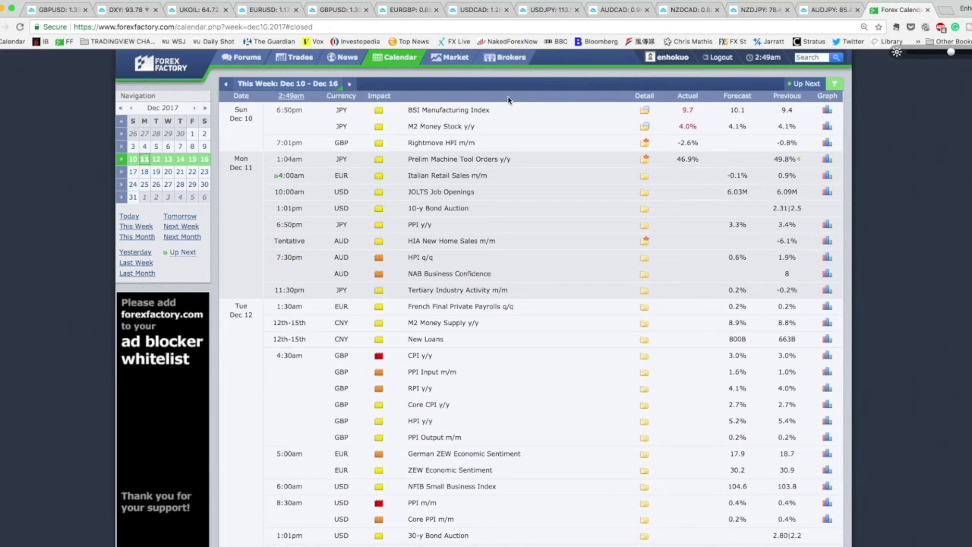
# Examine the USDCAD 4-hour chart's highs and lows against its horizontal levels and regression channel, going back to the summer
pyautogui.click(479, 14)
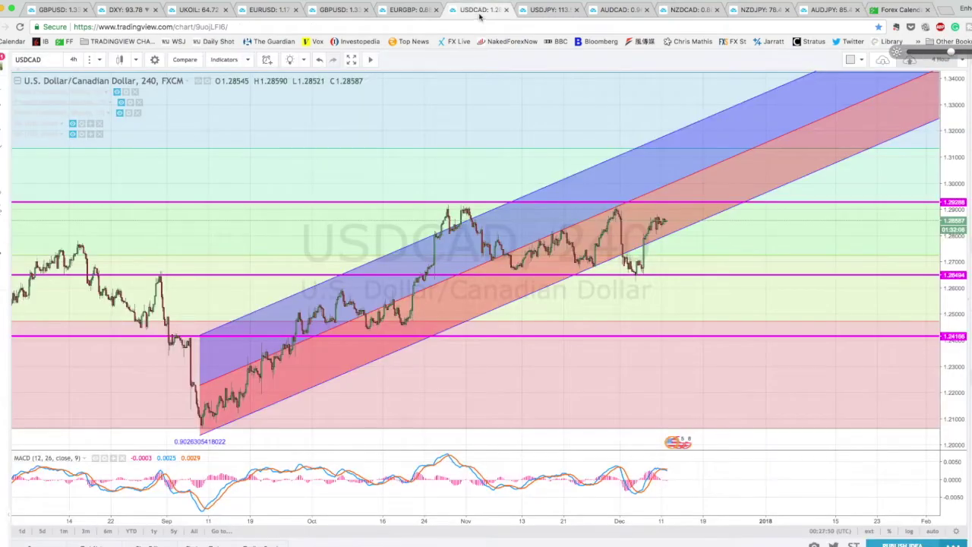
pyautogui.hscroll(-6, 561, 261)
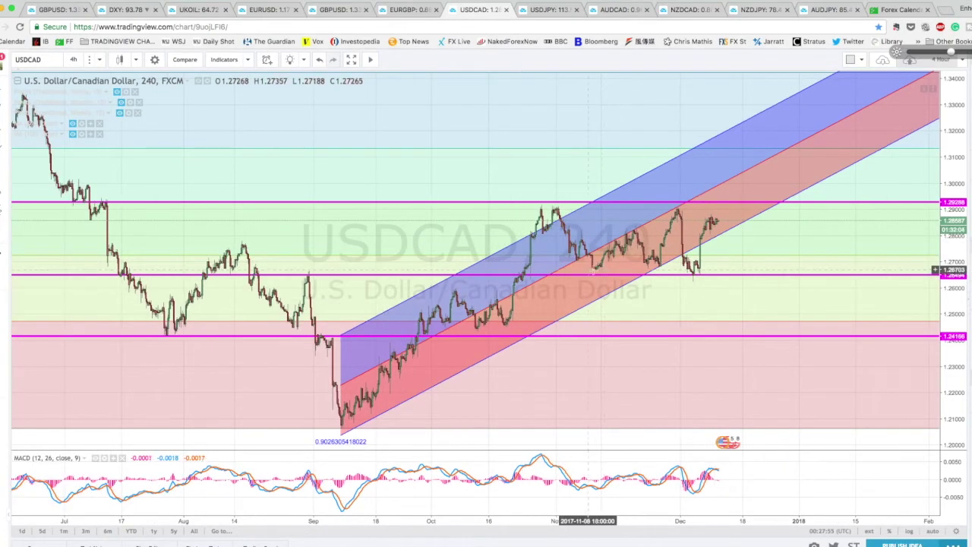
pyautogui.click(720, 278)
pyautogui.moveTo(719, 279); pyautogui.dragTo(694, 280)
pyautogui.click(571, 228)
pyautogui.click(682, 202)
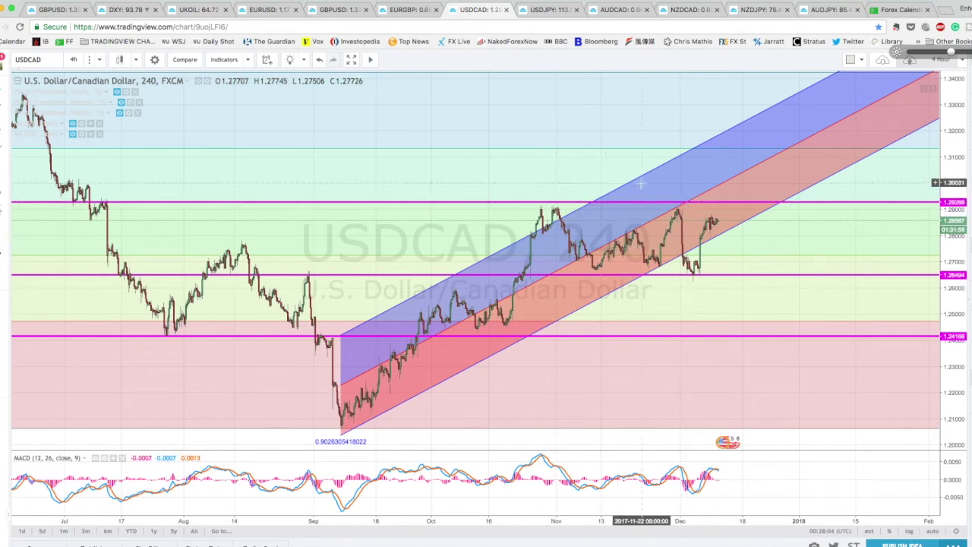
pyautogui.click(694, 278)
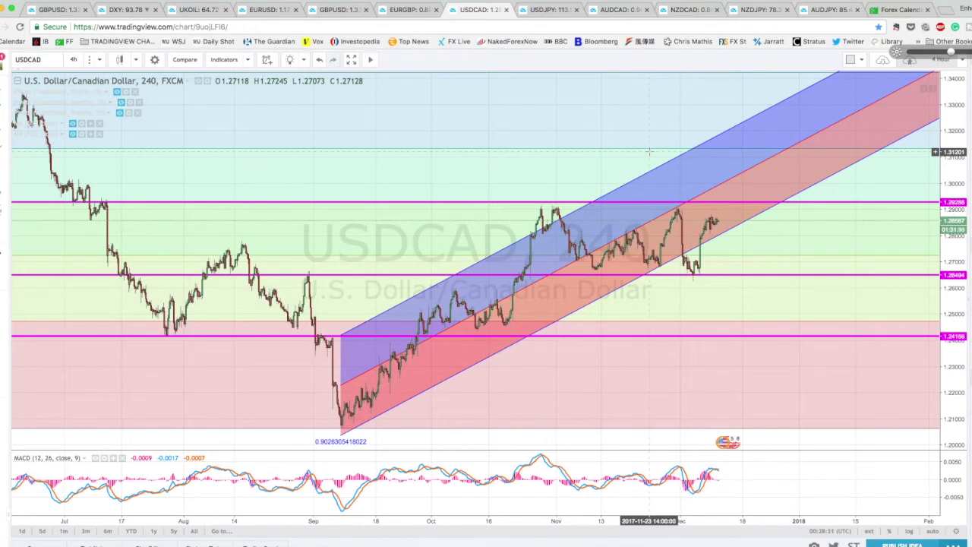
pyautogui.hscroll(-3, 649, 152)
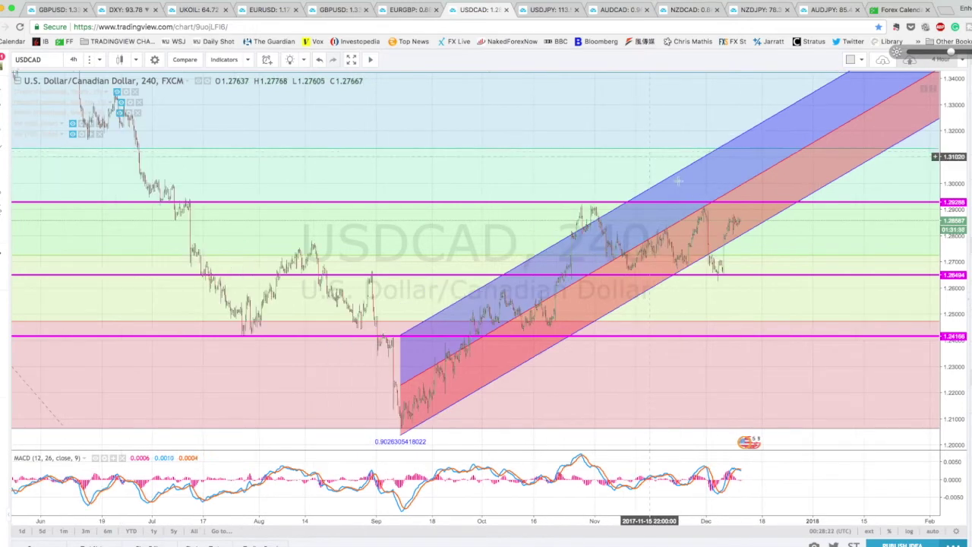
pyautogui.hscroll(5, 679, 181)
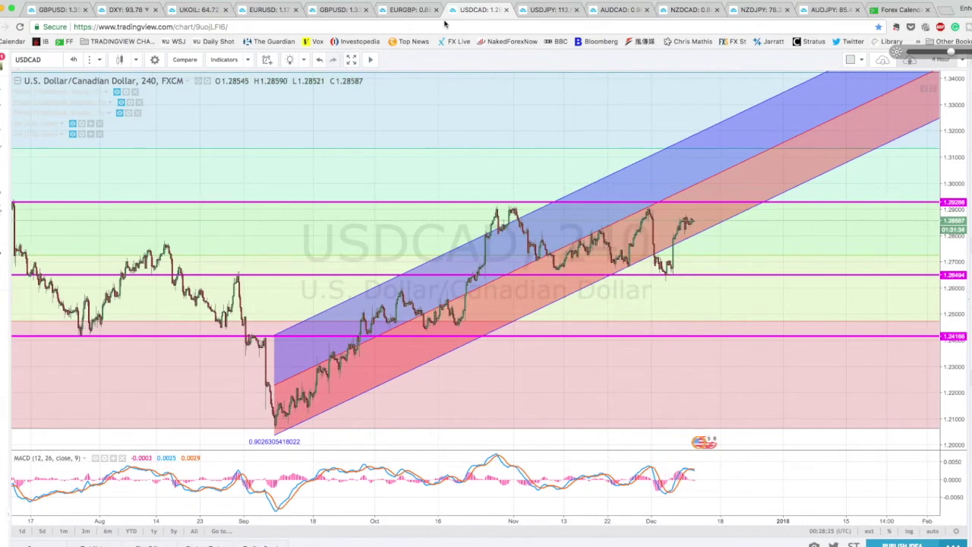
# Compare the GBPUSD and USDJPY charts and examine GBPUSD's December price action near its lower horizontal levels
pyautogui.click(351, 14)
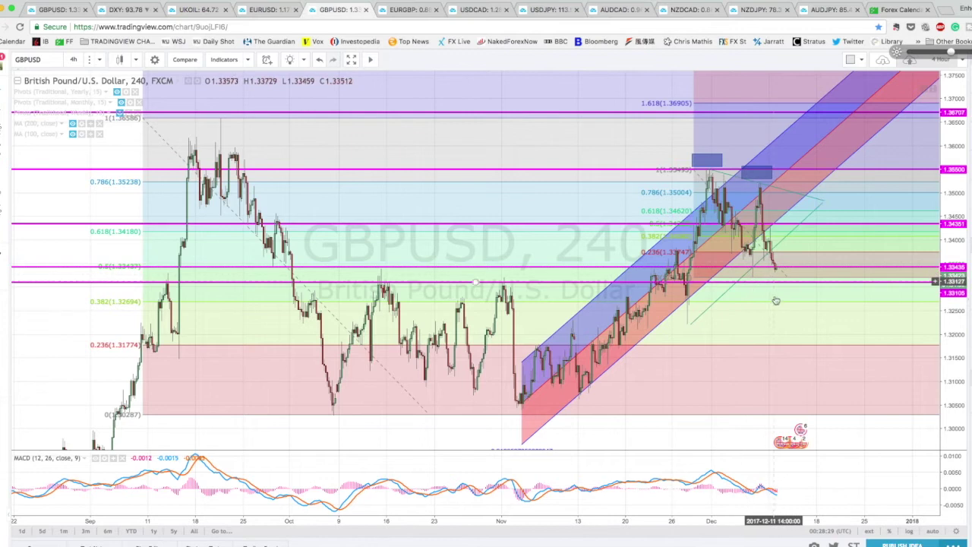
pyautogui.click(537, 11)
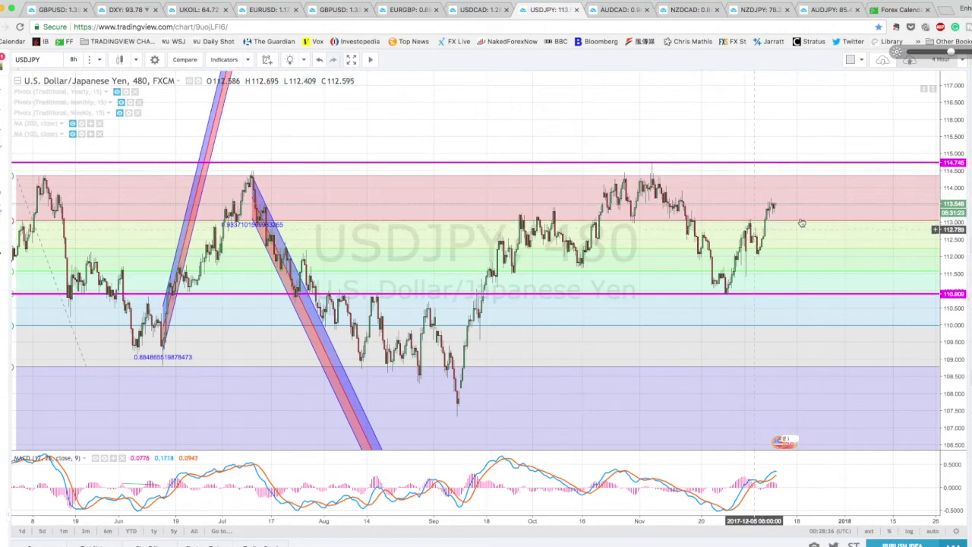
pyautogui.click(338, 9)
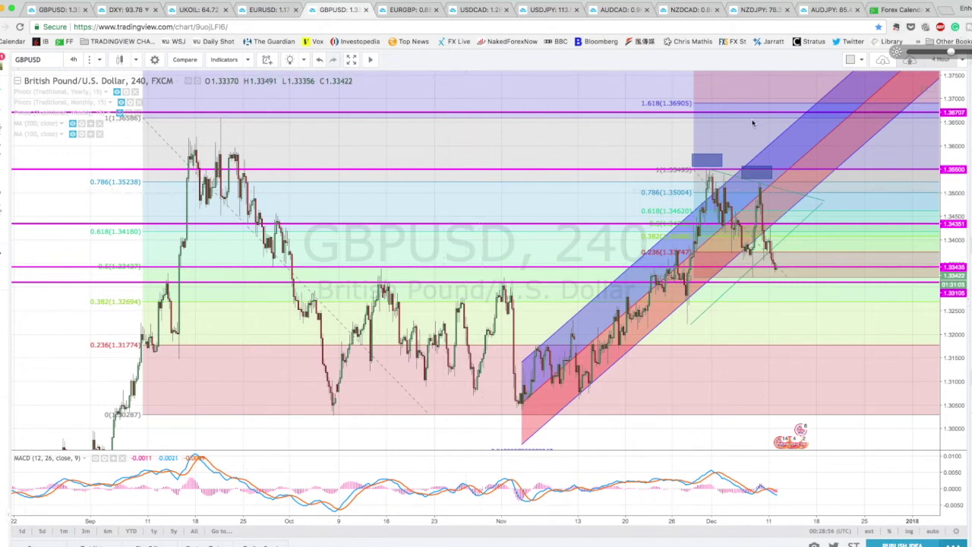
pyautogui.scroll(2, 757, 135)
pyautogui.scroll(1, 756, 135)
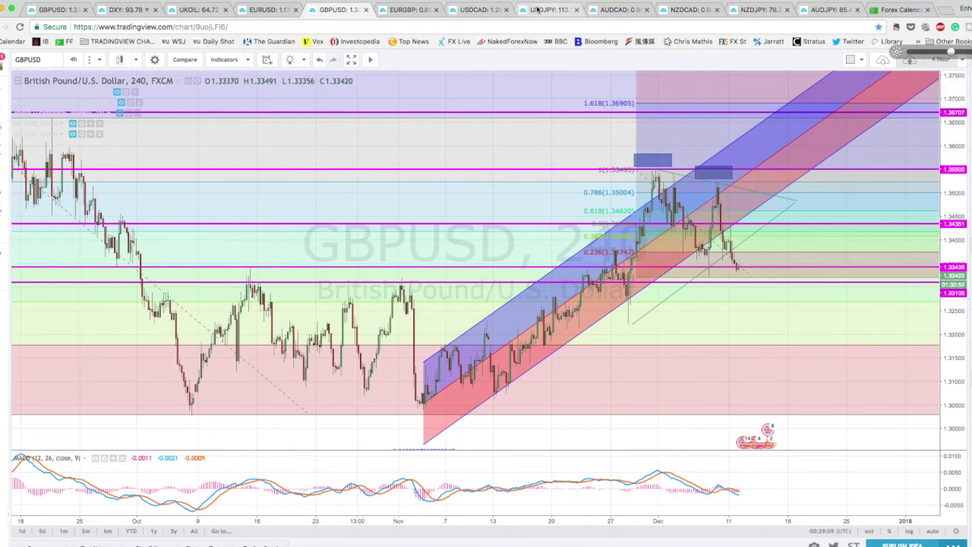
# Draw a rectangle on the AUDCAD chart from about 0.9706 on Nov 28 down to about 0.9658 on Dec 14
pyautogui.click(596, 9)
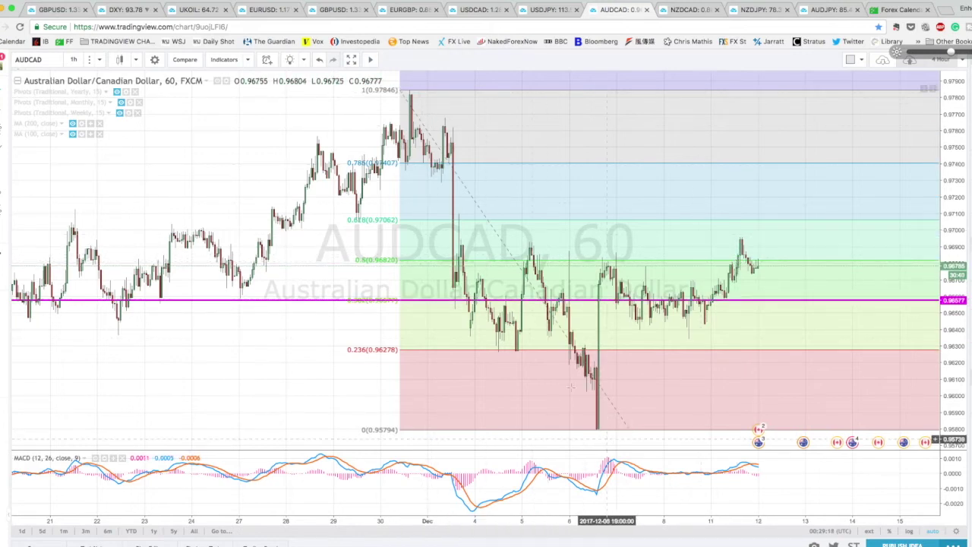
pyautogui.click(6, 151)
pyautogui.click(30, 172)
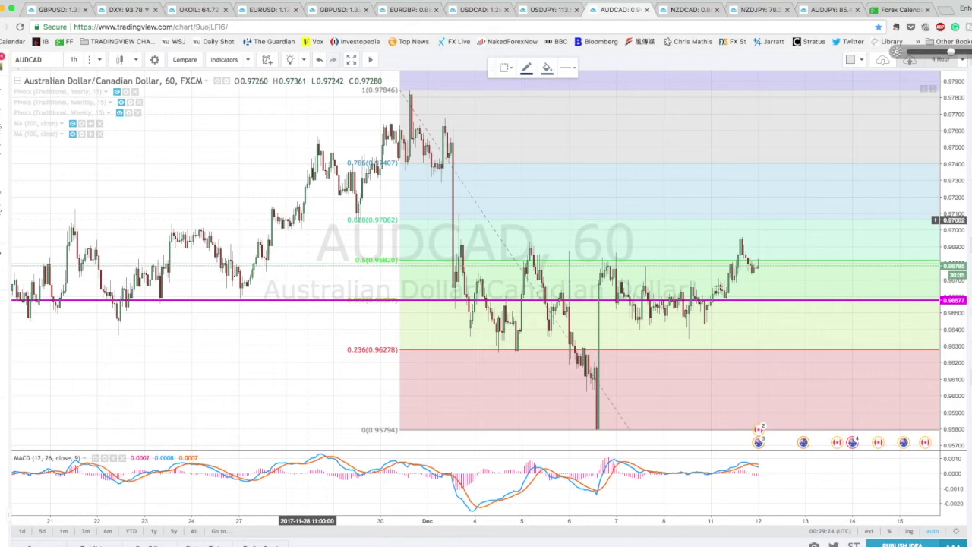
pyautogui.click(307, 220)
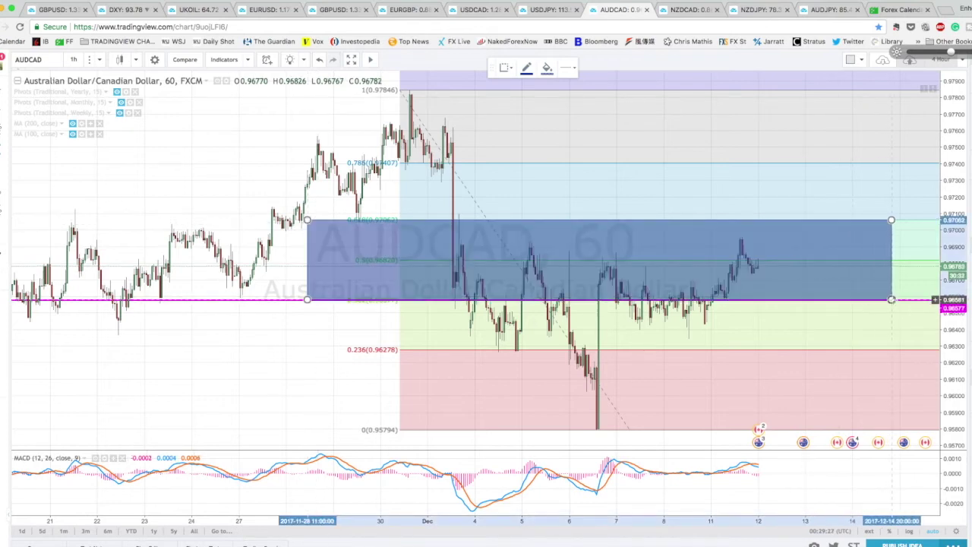
pyautogui.click(894, 300)
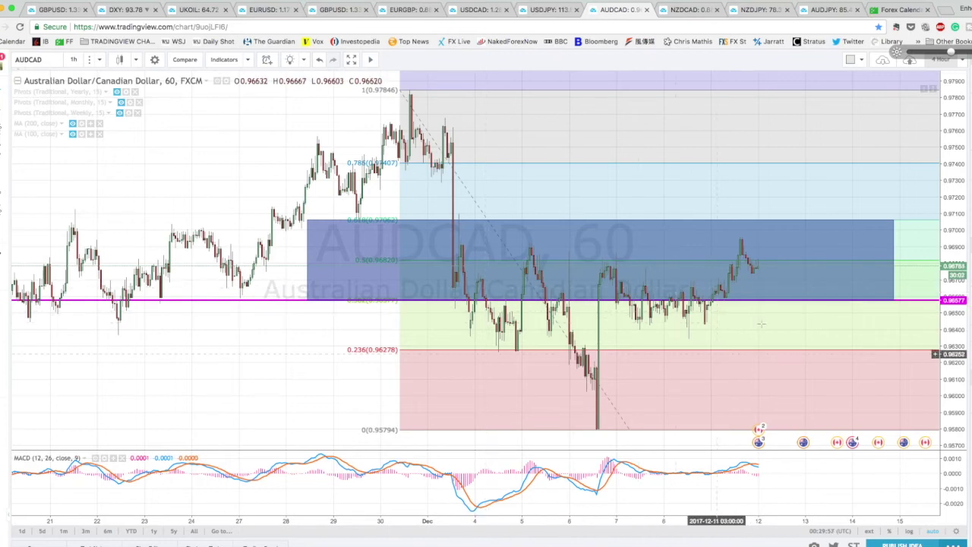
# Find the Dec 13 AUD Employment Change event in the Forex Factory calendar, highlight its figures and open its details
pyautogui.click(900, 9)
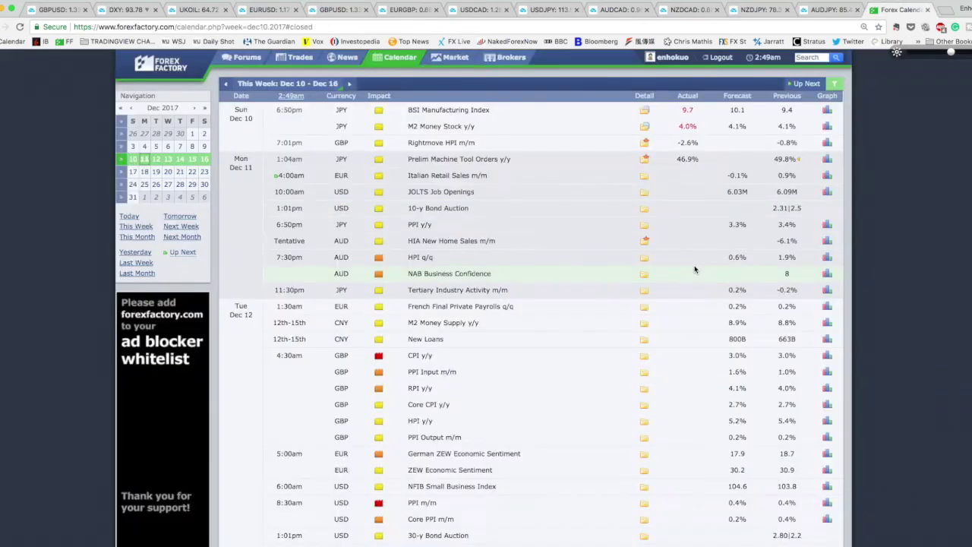
pyautogui.scroll(-10, 700, 295)
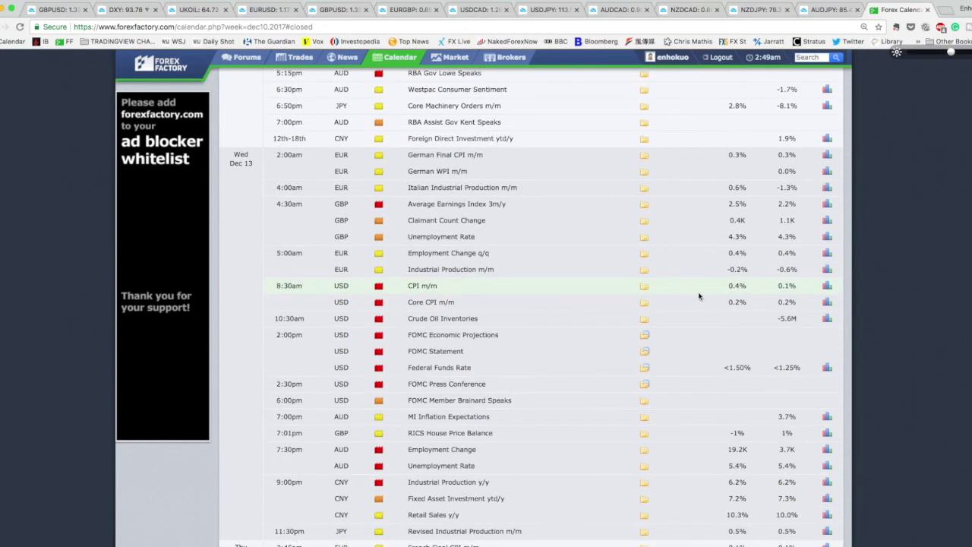
pyautogui.scroll(-5, 699, 296)
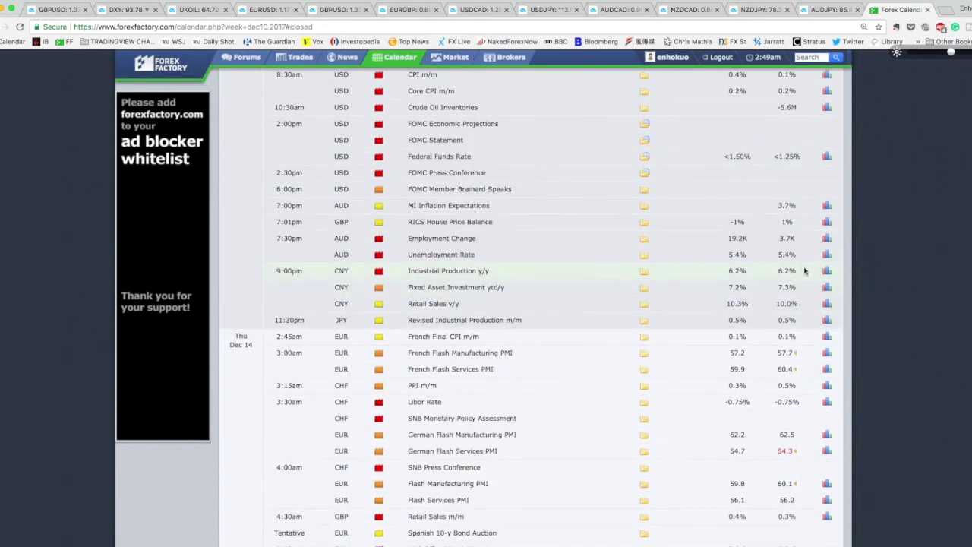
pyautogui.moveTo(804, 271); pyautogui.dragTo(725, 244)
pyautogui.click(725, 244)
pyautogui.moveTo(798, 243); pyautogui.dragTo(727, 240)
pyautogui.click(644, 238)
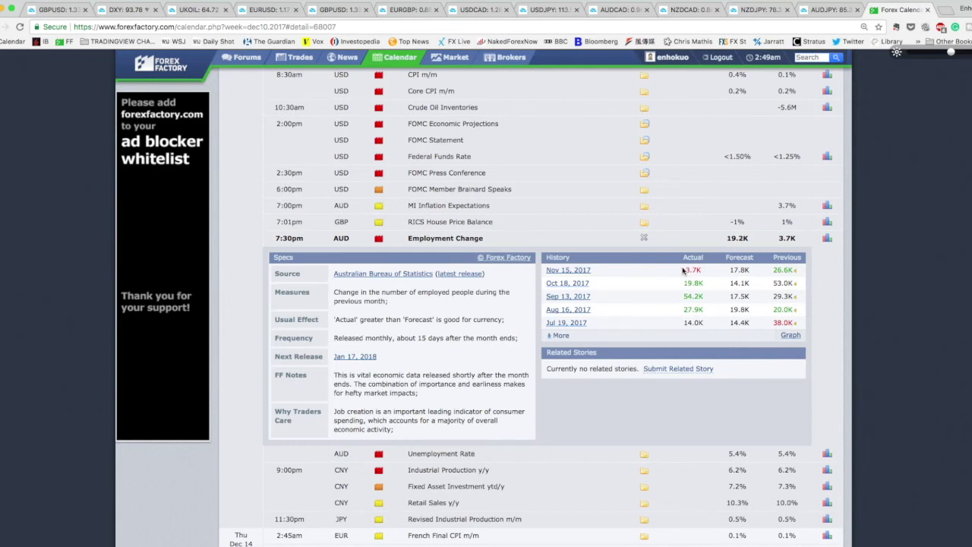
# Load older releases in the AUD Employment Change history and close the event's details
pyautogui.click(559, 336)
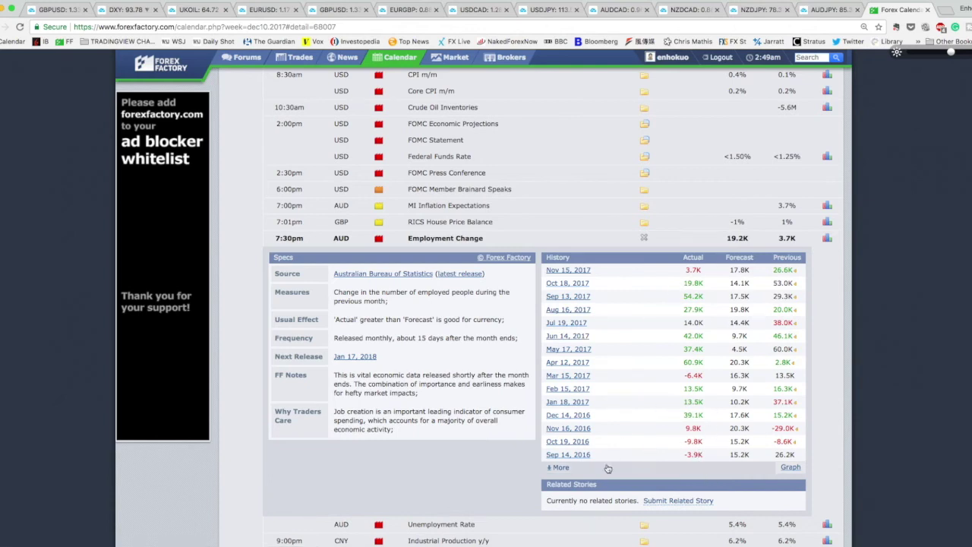
pyautogui.click(644, 238)
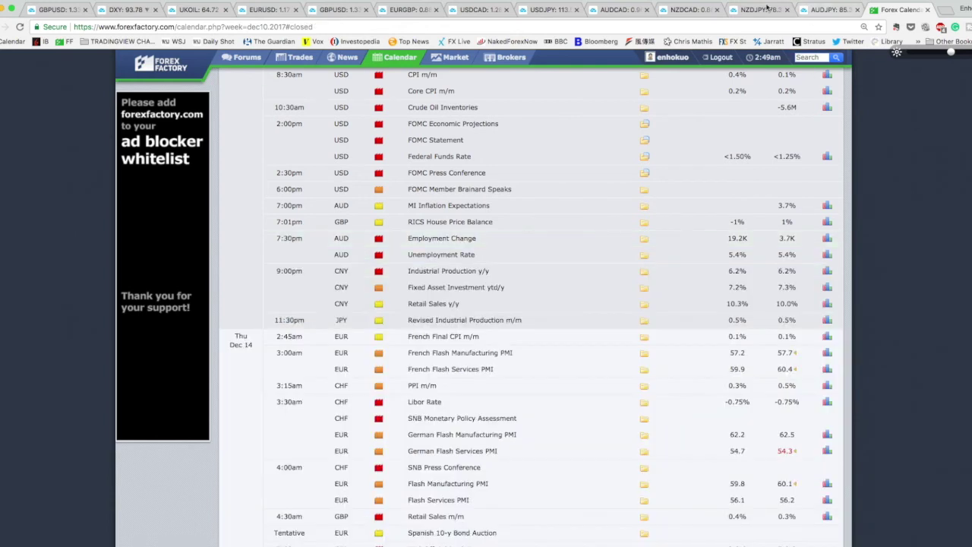
# Examine the NZDCAD 4-hour chart against its Fibonacci levels and horizontal line, looking back as far as August
pyautogui.click(622, 9)
pyautogui.click(671, 11)
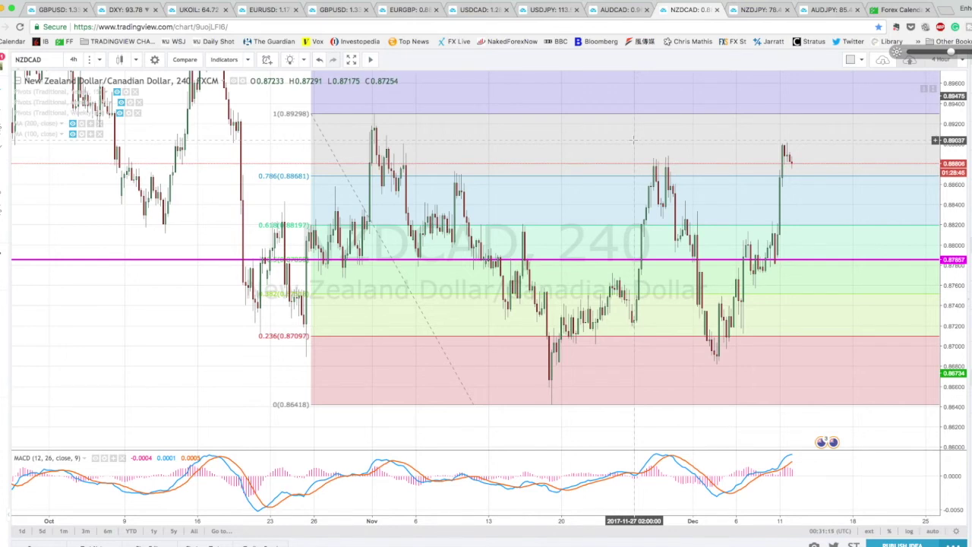
pyautogui.moveTo(956, 115); pyautogui.dragTo(941, 258)
pyautogui.hscroll(-5, 282, 251)
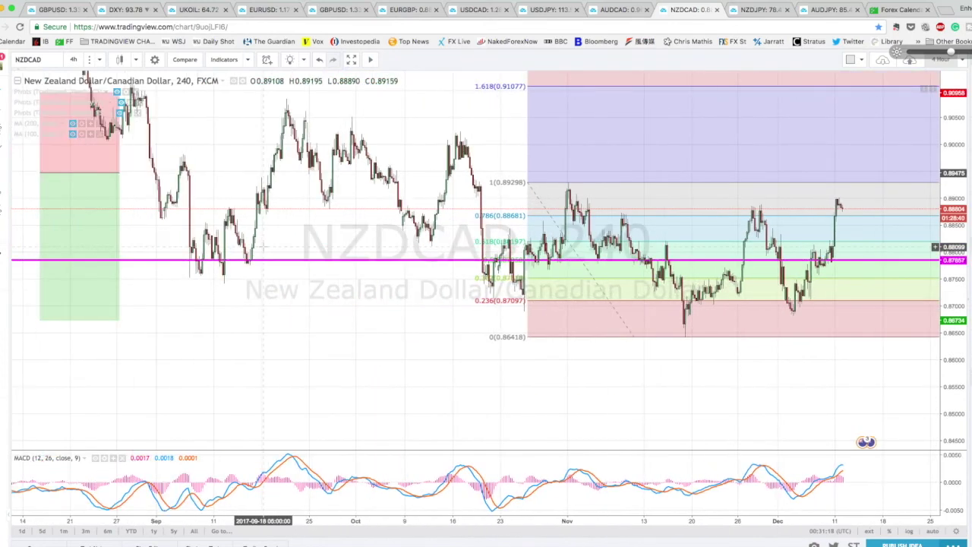
pyautogui.hscroll(5, 835, 332)
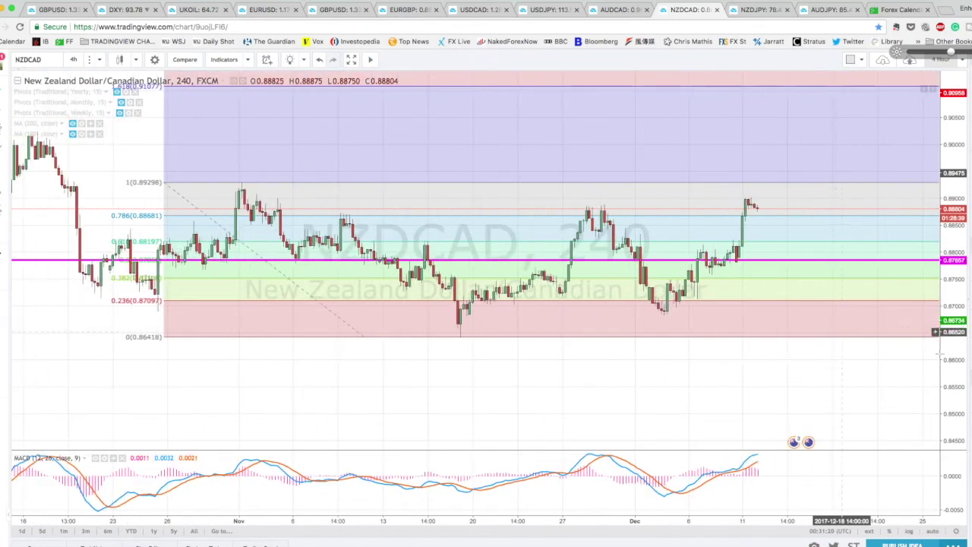
pyautogui.moveTo(949, 357); pyautogui.dragTo(949, 308)
pyautogui.scroll(-3, 683, 326)
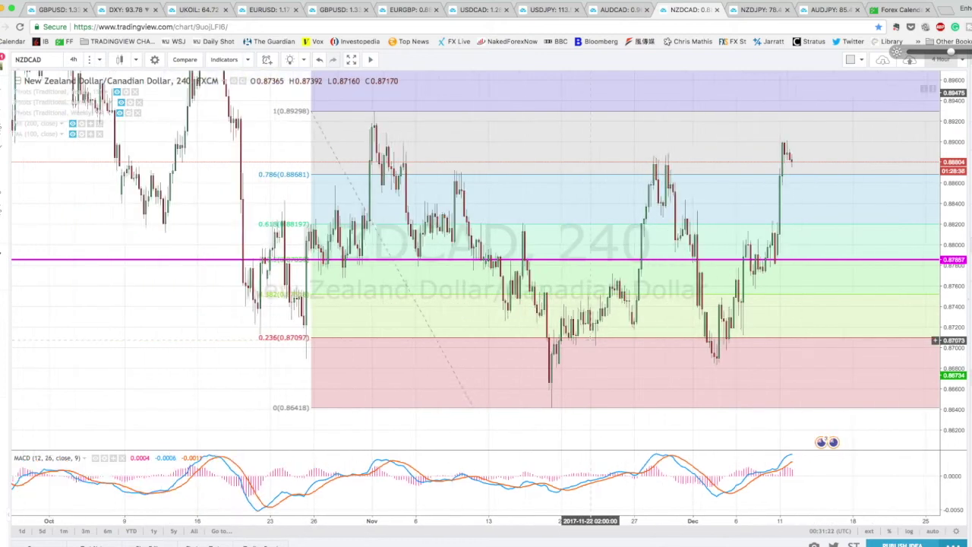
pyautogui.scroll(-2, 591, 340)
pyautogui.scroll(-2, 312, 313)
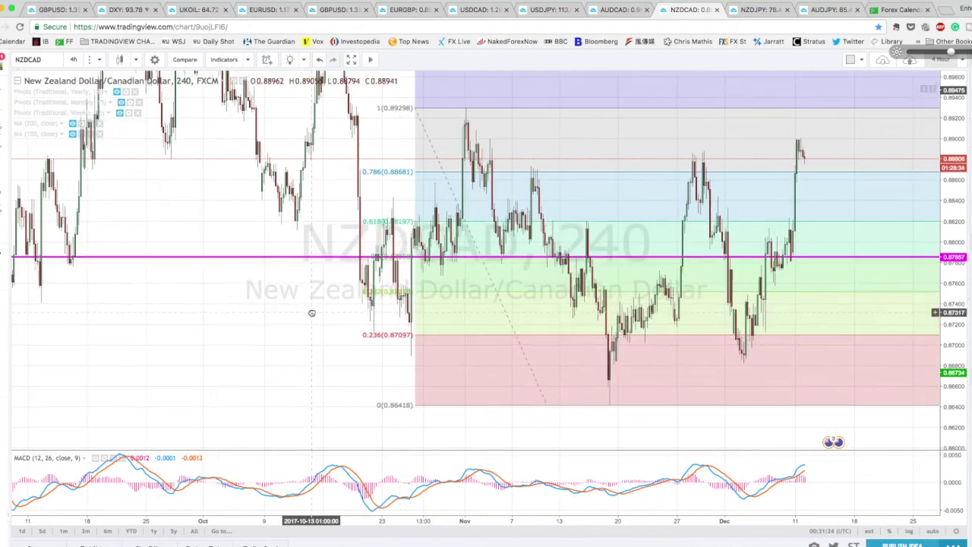
pyautogui.moveTo(311, 312); pyautogui.dragTo(297, 308)
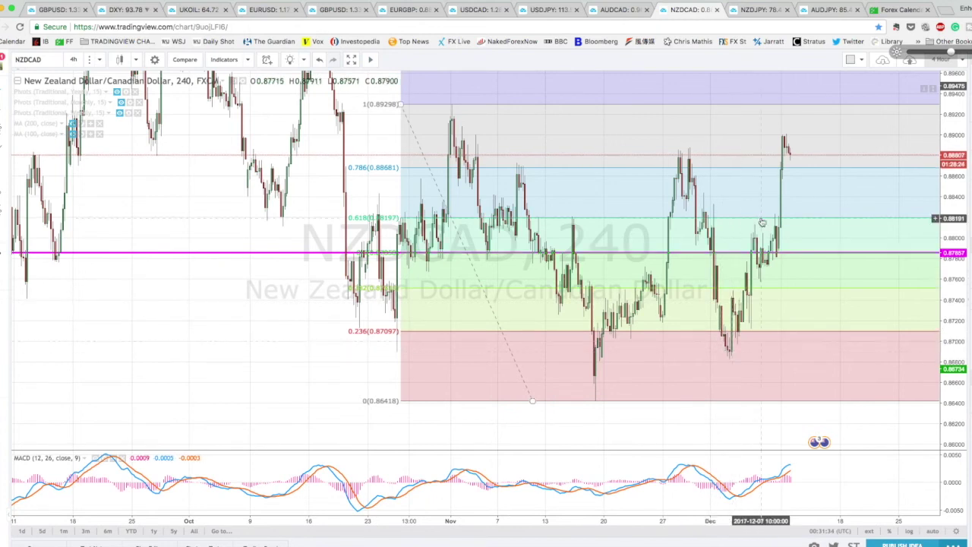
# Look up the Central Bank Rates table on the Forex Factory calendar page, including the NZD rate
pyautogui.click(900, 9)
pyautogui.scroll(-15, 221, 371)
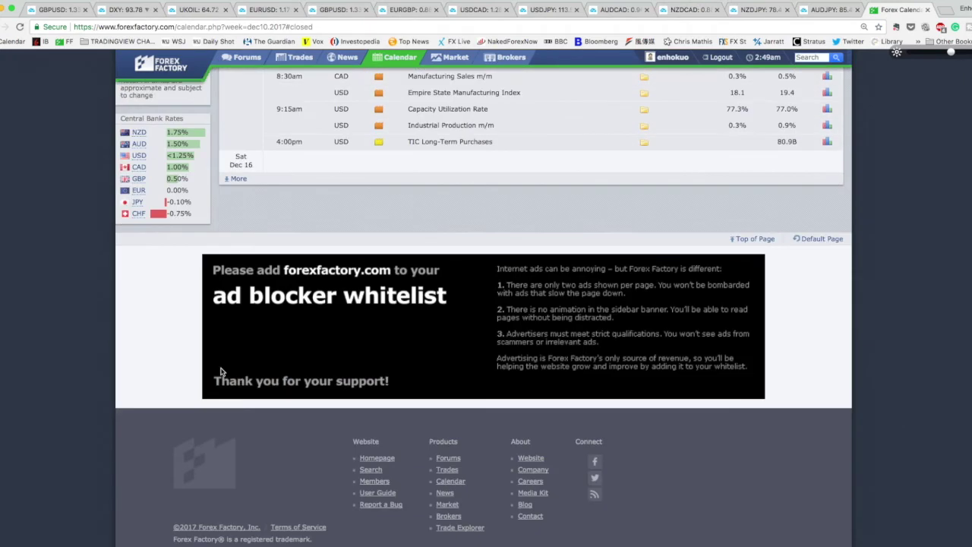
pyautogui.scroll(5, 221, 371)
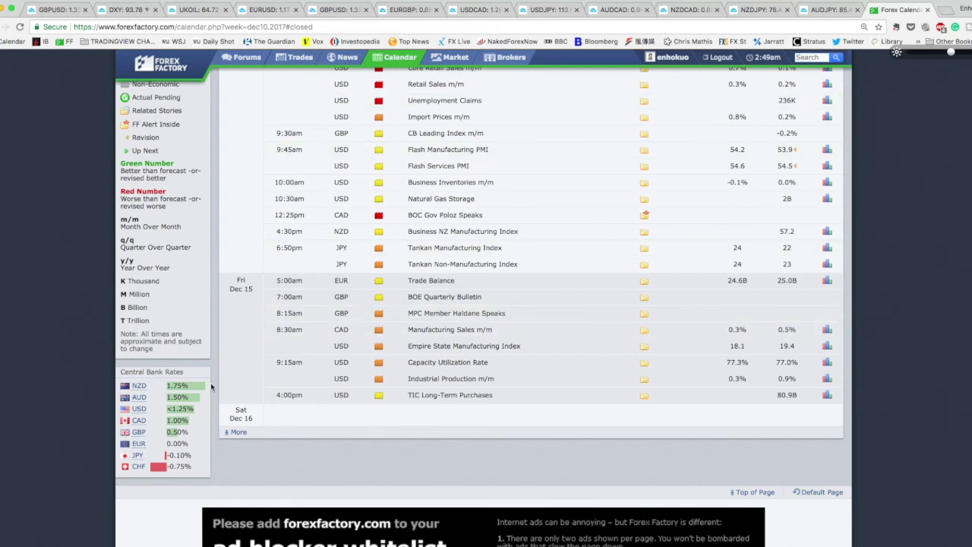
# Compare the NZDJPY and NZDCAD charts and examine NZDCAD's December price action against its Fibonacci levels
pyautogui.click(773, 10)
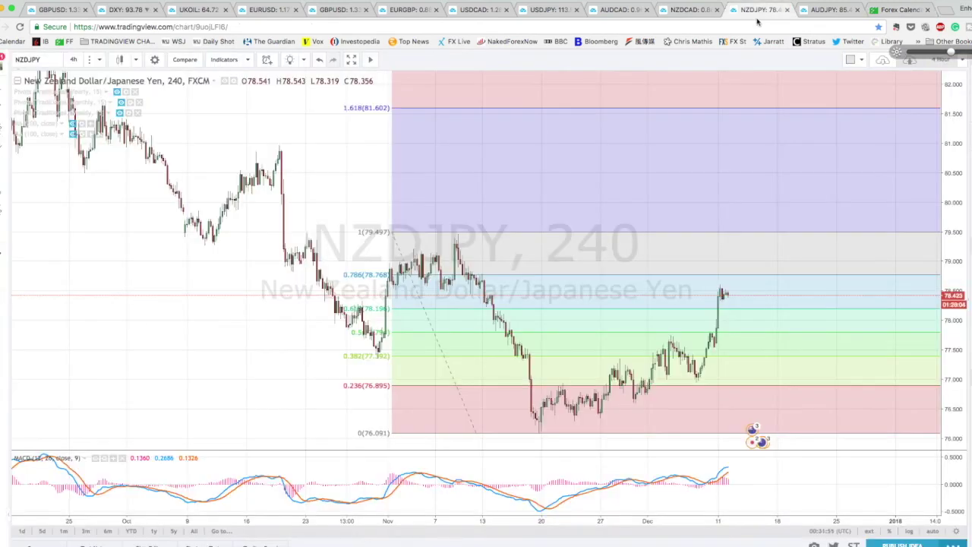
pyautogui.click(687, 10)
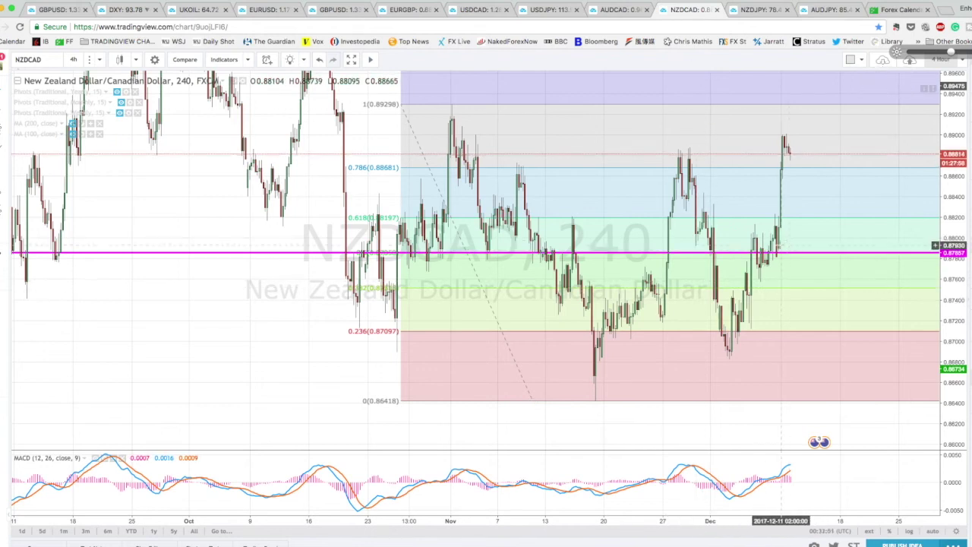
pyautogui.scroll(1, 778, 262)
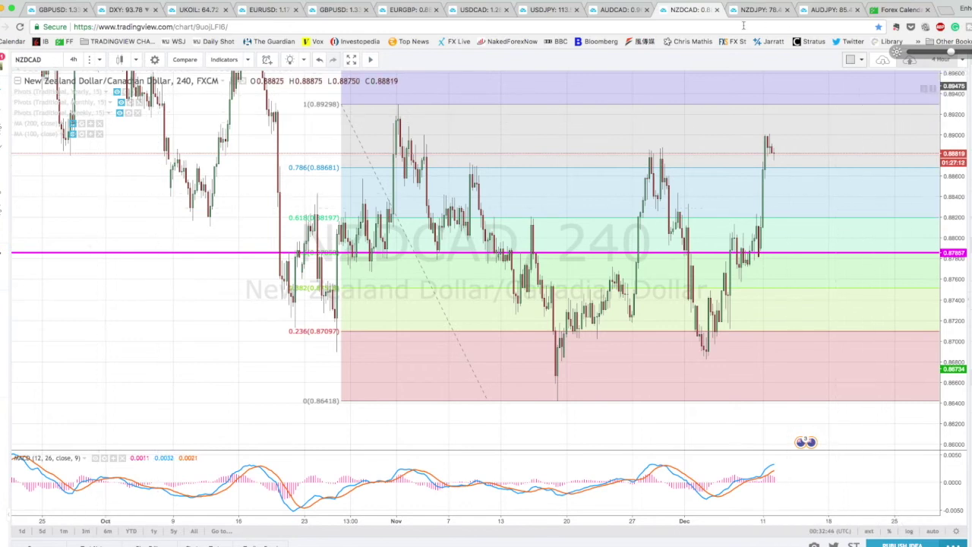
# Scan the whole Dec 10–16 Forex Factory calendar for NZD and CAD events and return to the NZDCAD chart
pyautogui.click(900, 9)
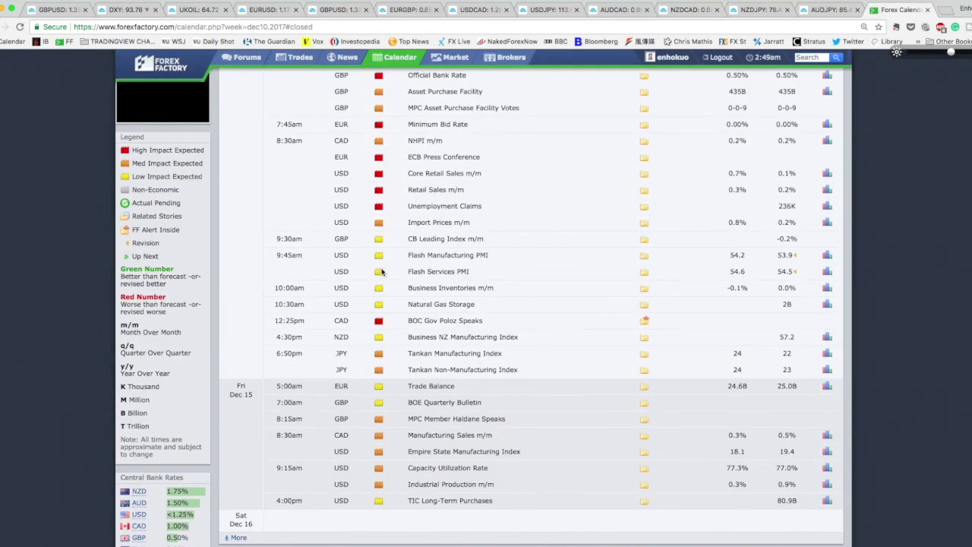
pyautogui.scroll(10, 382, 272)
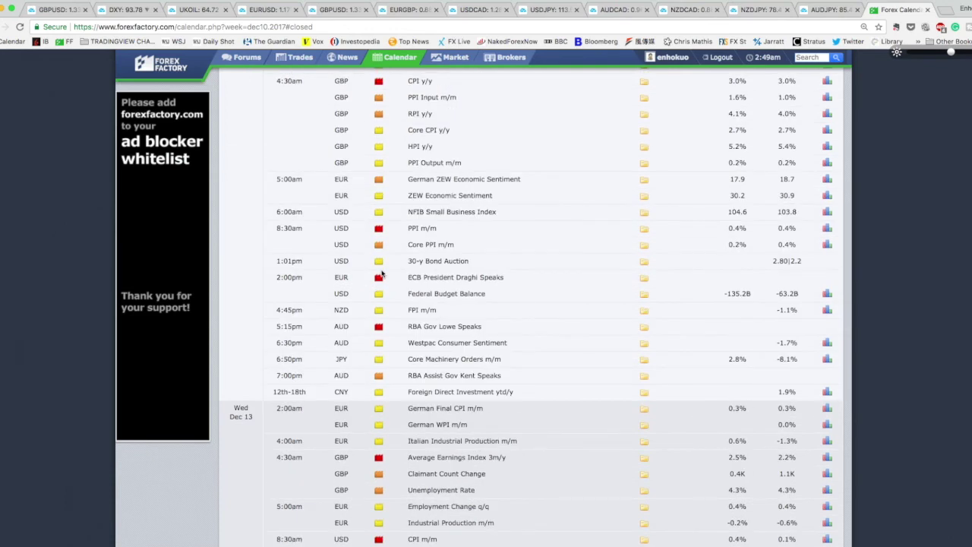
pyautogui.scroll(5, 382, 273)
pyautogui.scroll(2, 382, 276)
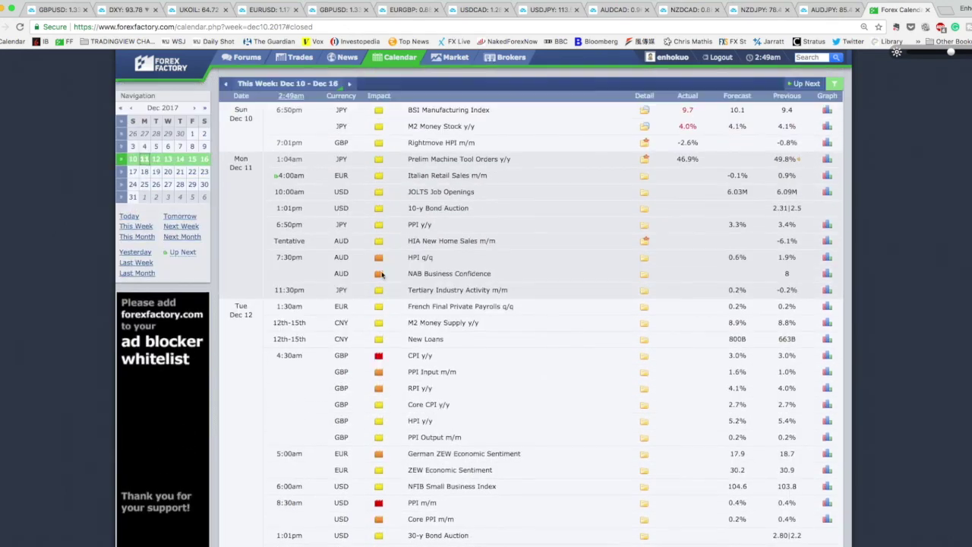
pyautogui.scroll(-15, 382, 275)
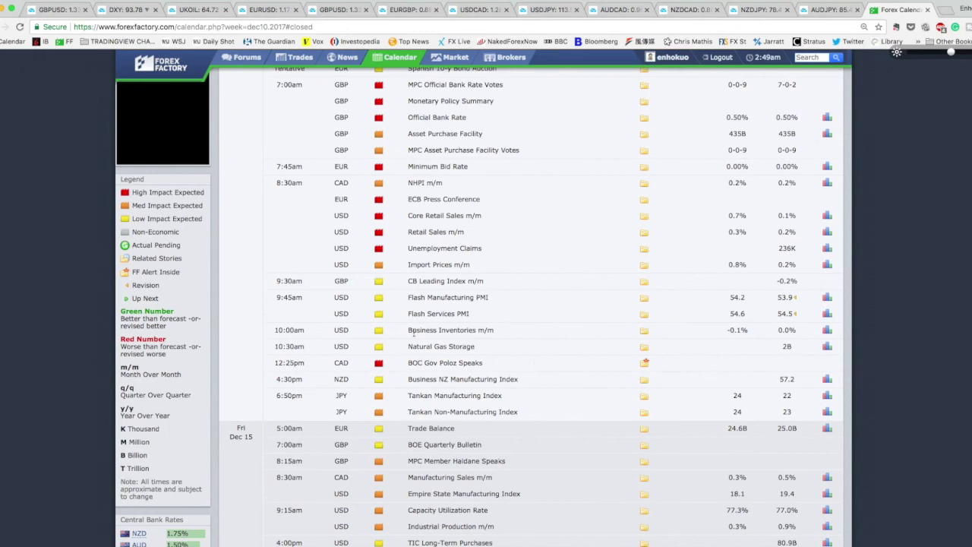
pyautogui.scroll(-7, 410, 333)
pyautogui.scroll(12, 651, 240)
pyautogui.scroll(15, 642, 263)
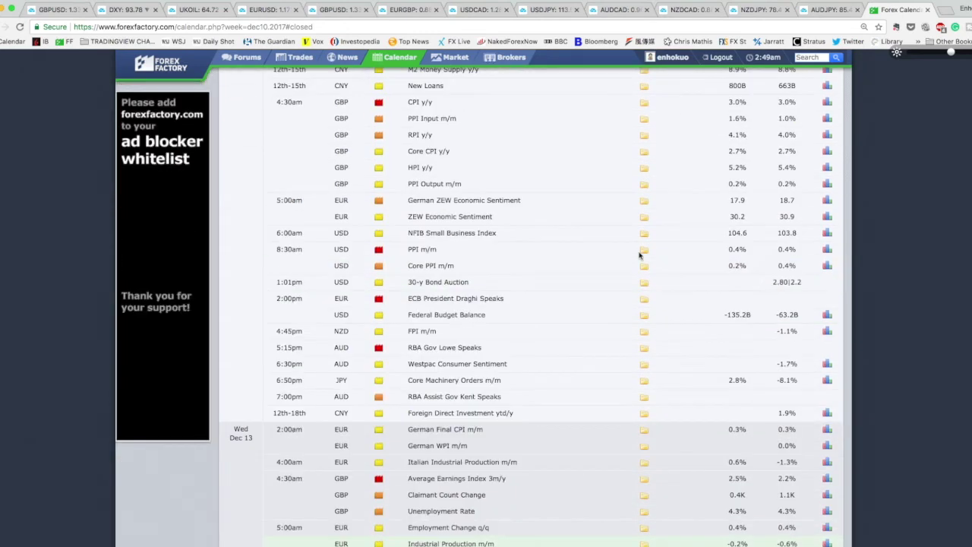
pyautogui.click(687, 9)
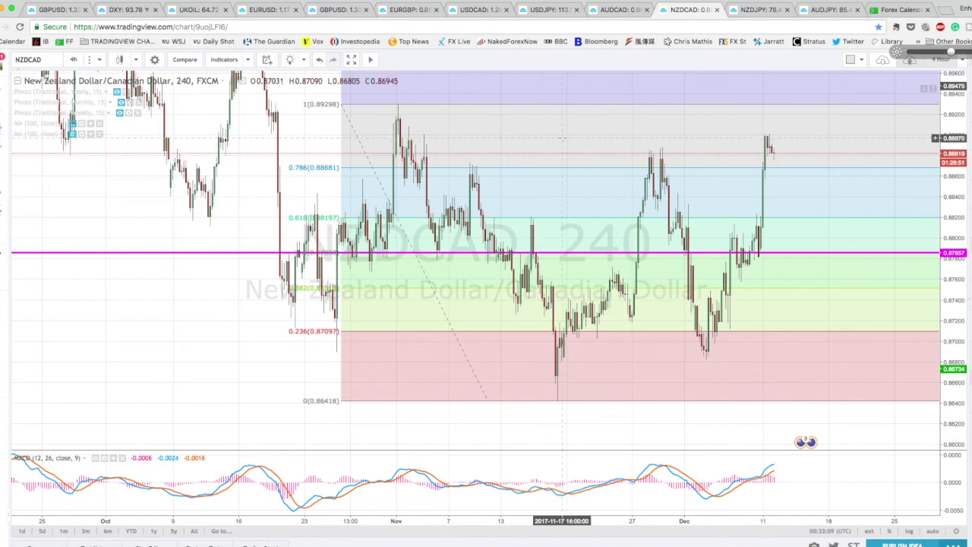
# Draw a rectangle on the NZDJPY chart from about 78.19 on Oct 19 down to about 77.39 on Dec 29
pyautogui.click(754, 9)
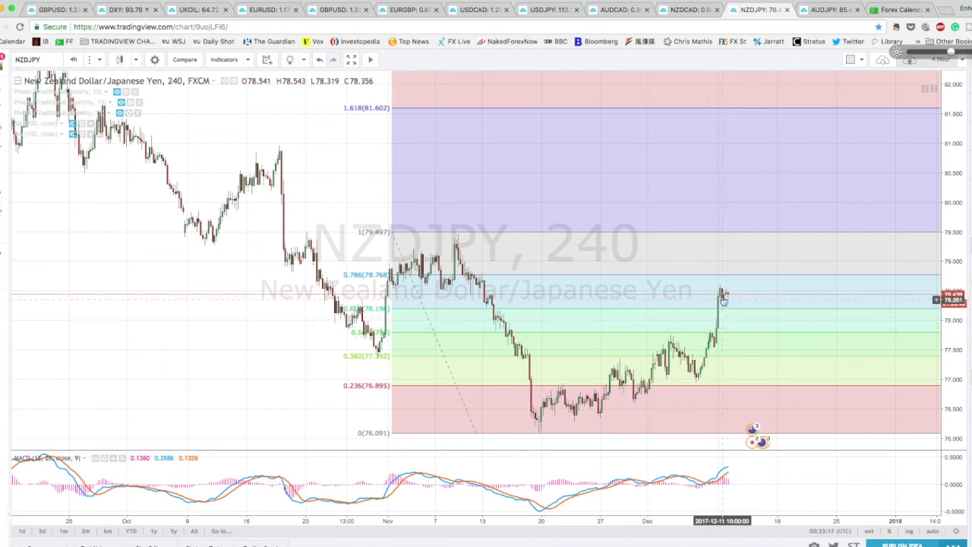
pyautogui.click(7, 155)
pyautogui.click(55, 169)
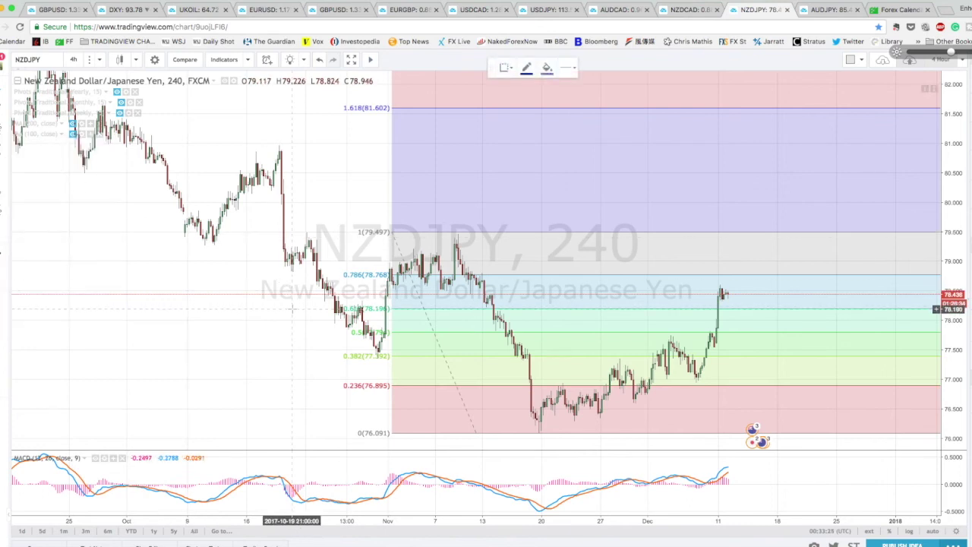
pyautogui.moveTo(292, 308)
pyautogui.mouseDown()
pyautogui.moveTo(764, 369)
pyautogui.moveTo(890, 356)
pyautogui.mouseUp()
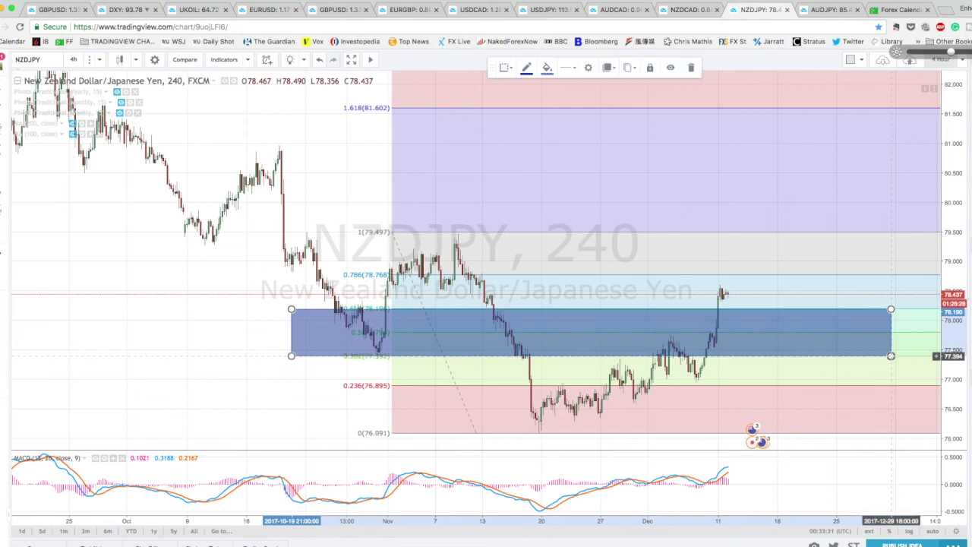
pyautogui.click(209, 374)
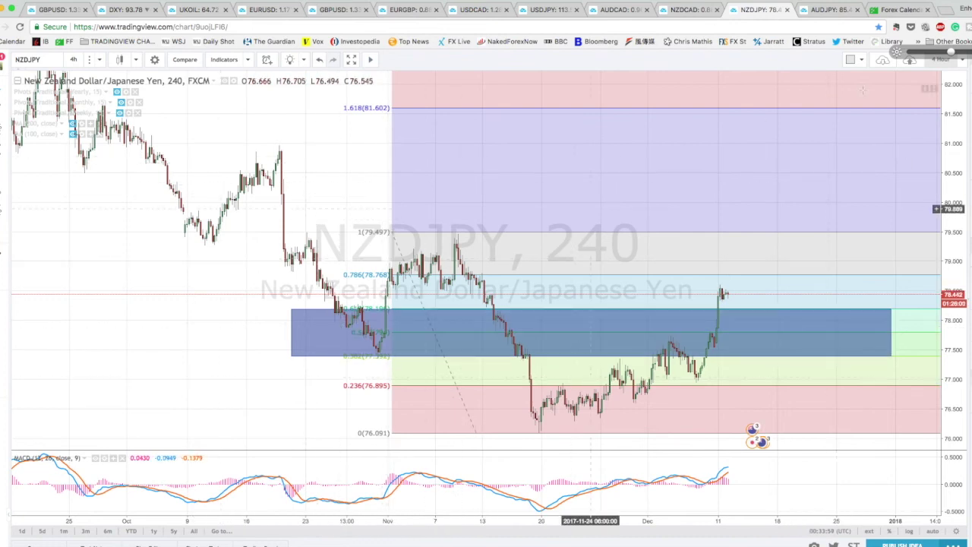
# Find the Dec 12 GBP CPI y/y event in the Forex Factory calendar and highlight its name and forecast
pyautogui.click(900, 9)
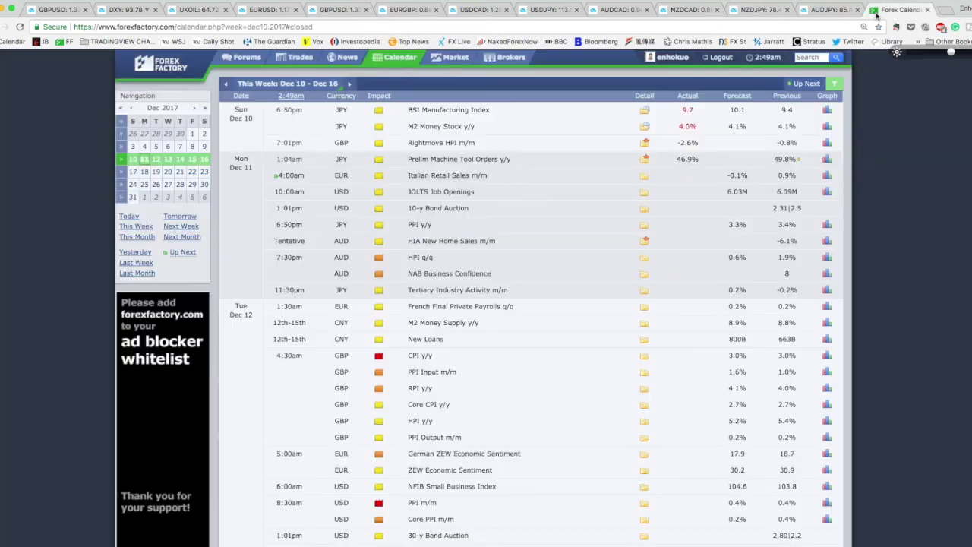
pyautogui.scroll(-1, 290, 296)
pyautogui.scroll(-3, 291, 296)
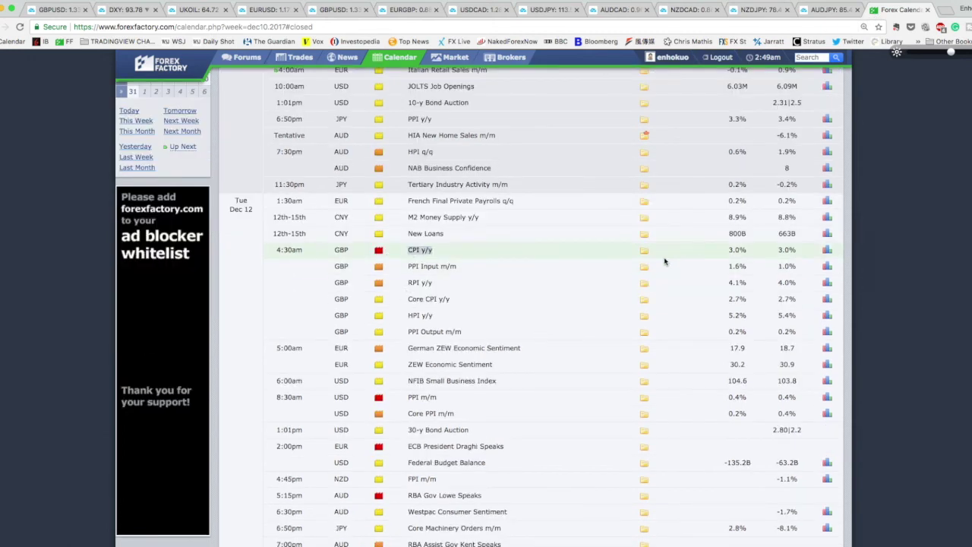
pyautogui.click(730, 250)
pyautogui.moveTo(729, 250); pyautogui.dragTo(757, 257)
pyautogui.click(745, 250)
# Highlight the Dec 12 USD PPI m/m event in the calendar
pyautogui.scroll(-1, 605, 329)
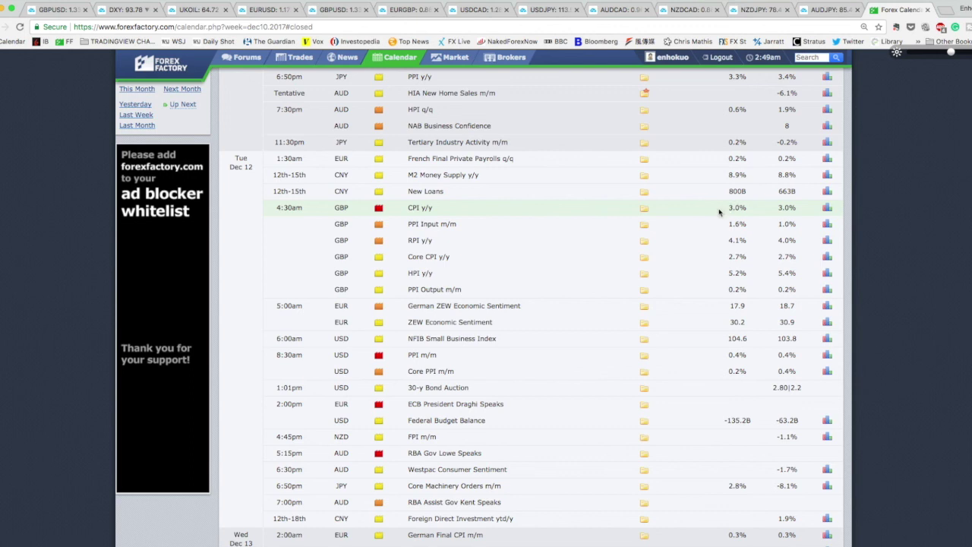
pyautogui.scroll(-1, 574, 268)
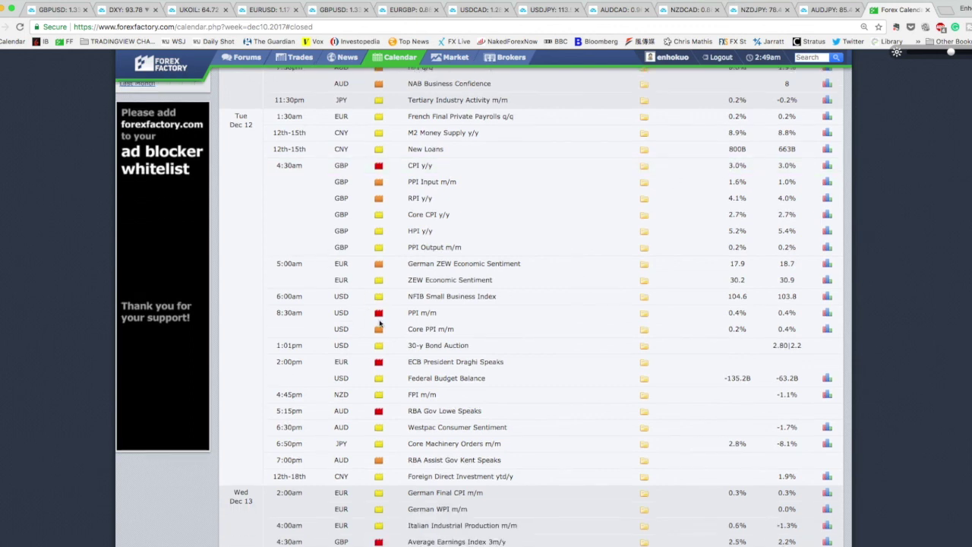
pyautogui.moveTo(411, 310); pyautogui.dragTo(445, 318)
pyautogui.scroll(-1, 758, 322)
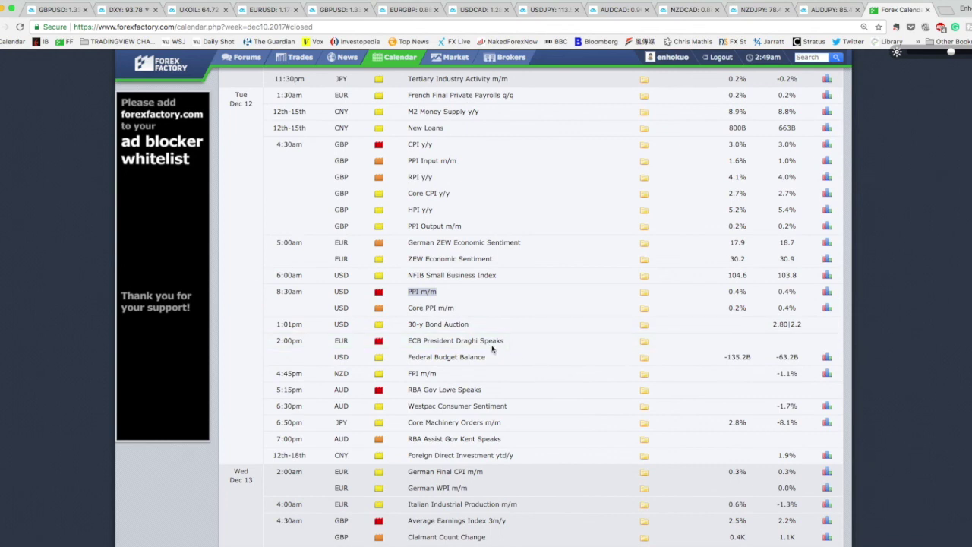
# Review the following calendar events and highlight the Dec 12 AUD event "RBA Gov Lowe Speaks"
pyautogui.scroll(-8, 492, 349)
pyautogui.scroll(8, 466, 382)
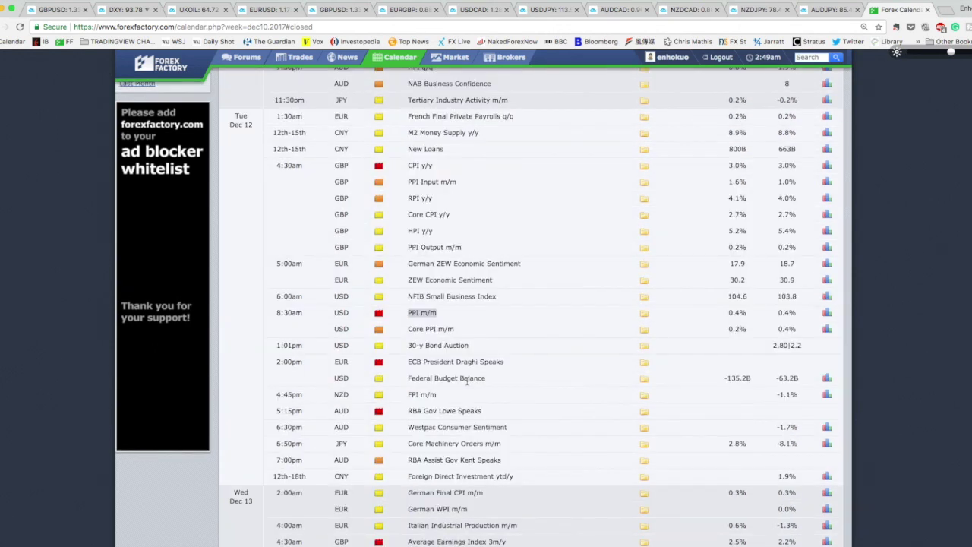
pyautogui.scroll(5, 467, 382)
pyautogui.scroll(-7, 463, 381)
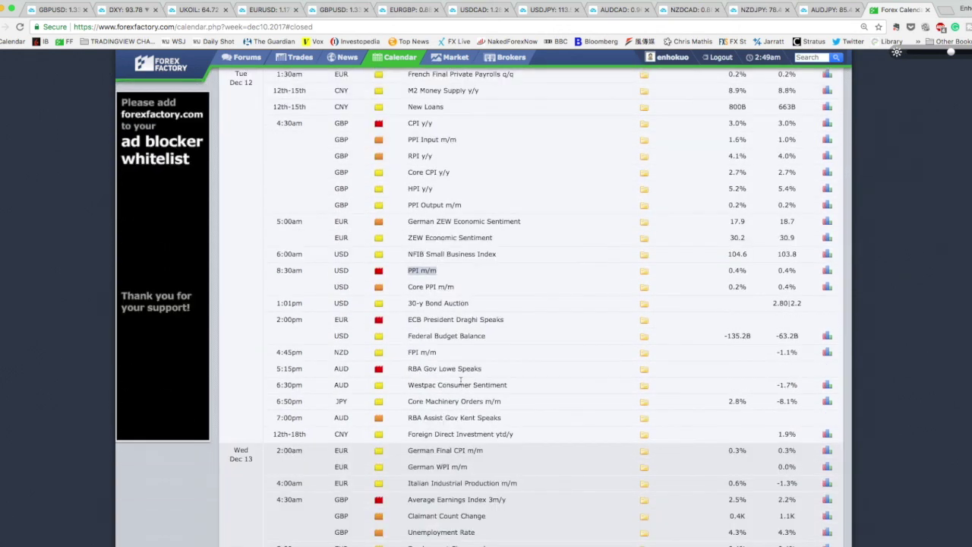
pyautogui.moveTo(407, 369)
pyautogui.mouseDown()
pyautogui.moveTo(490, 373)
pyautogui.moveTo(392, 377)
pyautogui.mouseUp()
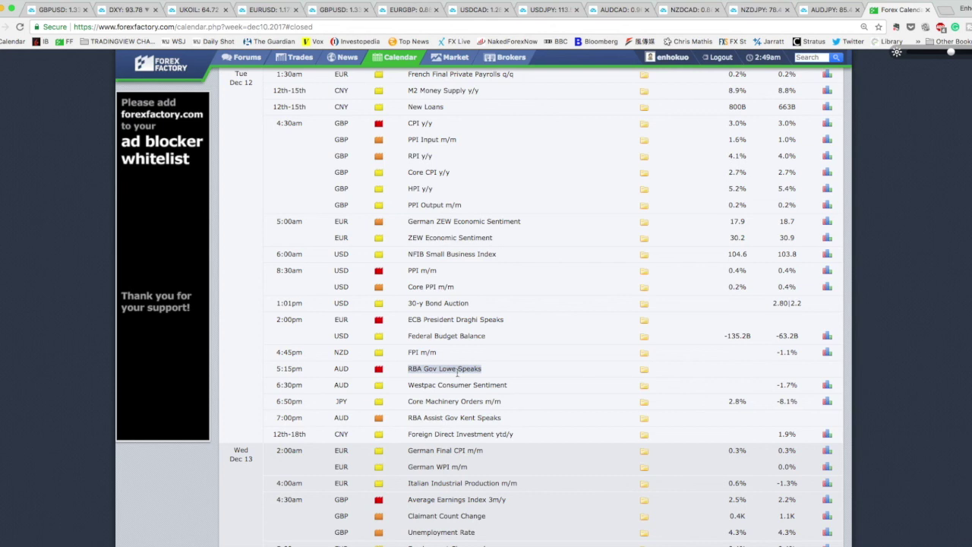
pyautogui.click(454, 369)
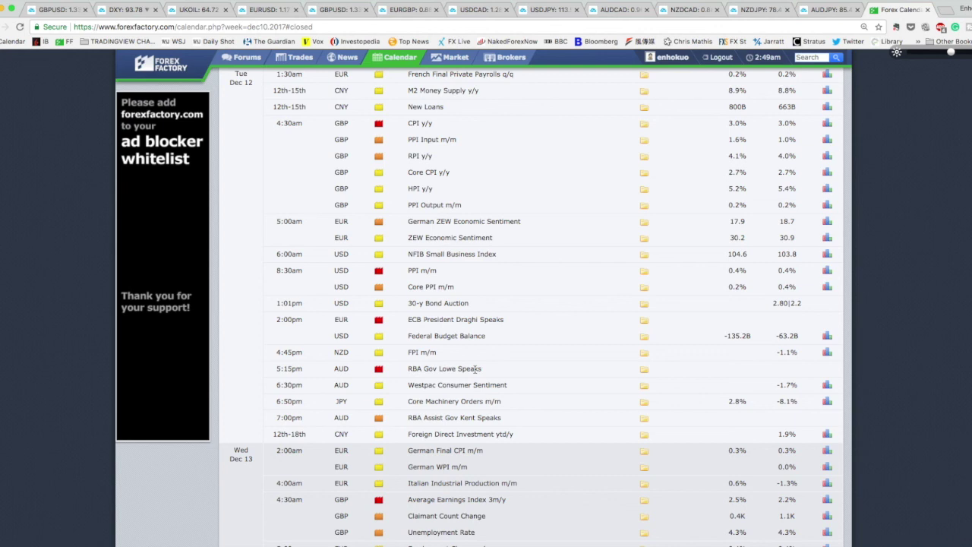
pyautogui.moveTo(493, 370); pyautogui.dragTo(408, 368)
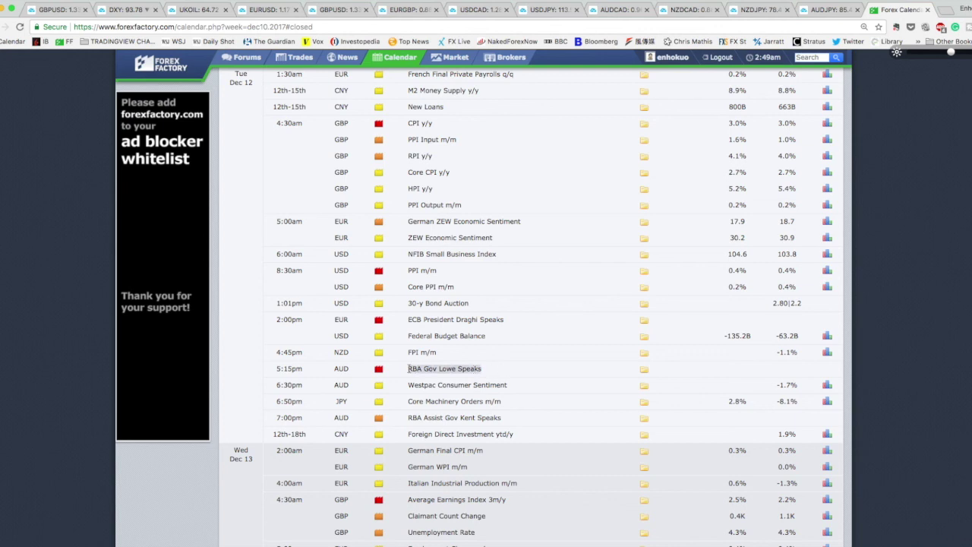
pyautogui.click(414, 370)
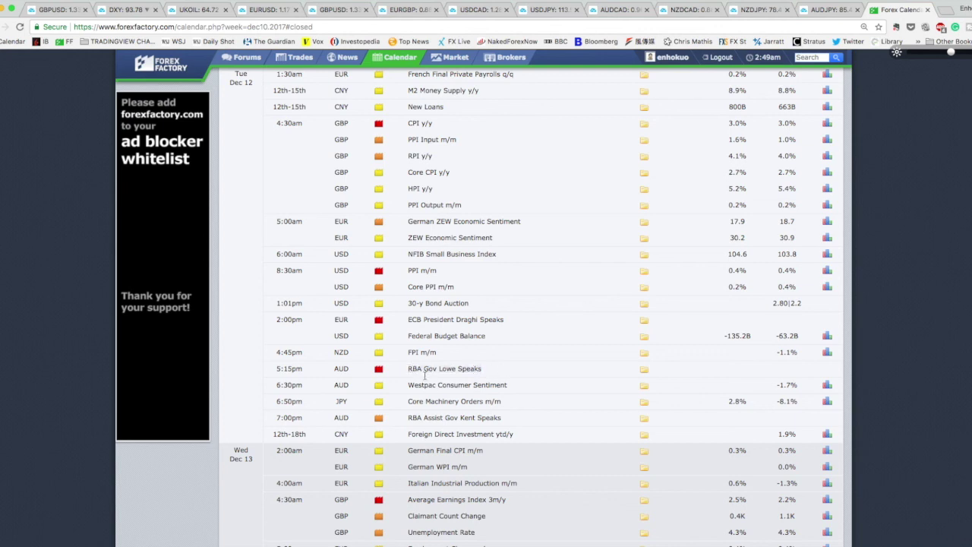
pyautogui.moveTo(481, 368); pyautogui.dragTo(377, 370)
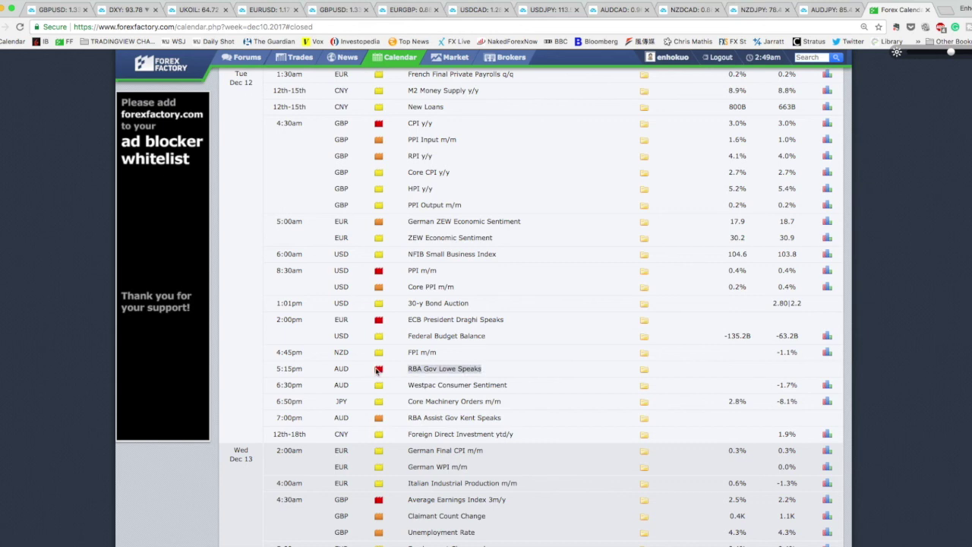
# Clear the highlight on "RBA Gov Lowe Speaks" and return to the start of the Dec 10 - Dec 16 calendar week
pyautogui.click(511, 371)
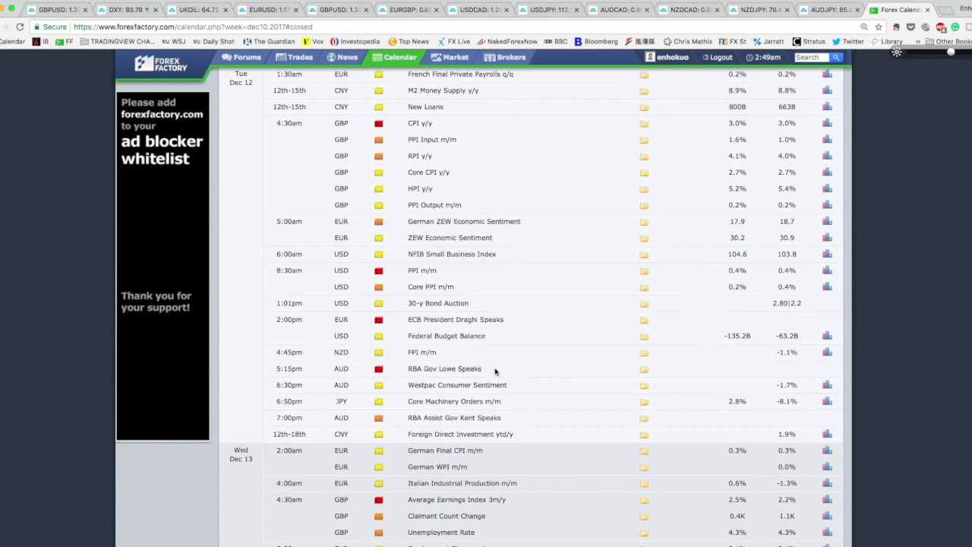
pyautogui.scroll(1, 480, 389)
pyautogui.scroll(5, 510, 287)
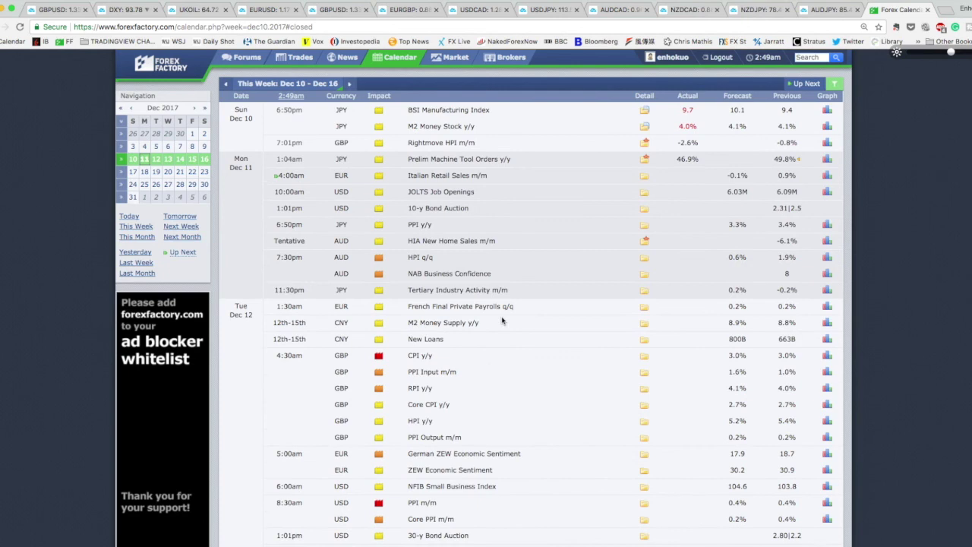
# Switch to the TradingView charts and compare NZDJPY, NZDCAD, USDJPY and AUDCAD, alternating between AUDCAD and NZDCAD
pyautogui.click(814, 12)
pyautogui.click(758, 12)
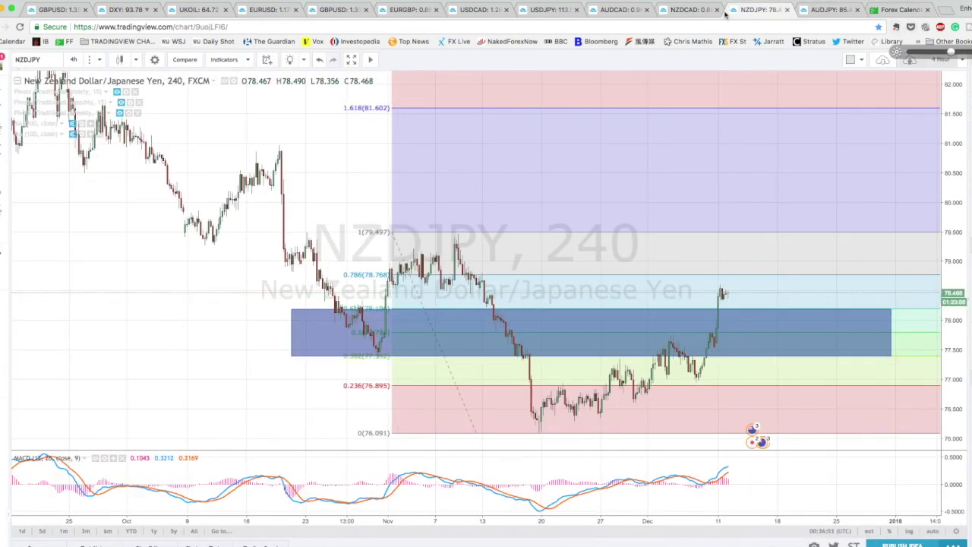
pyautogui.click(686, 12)
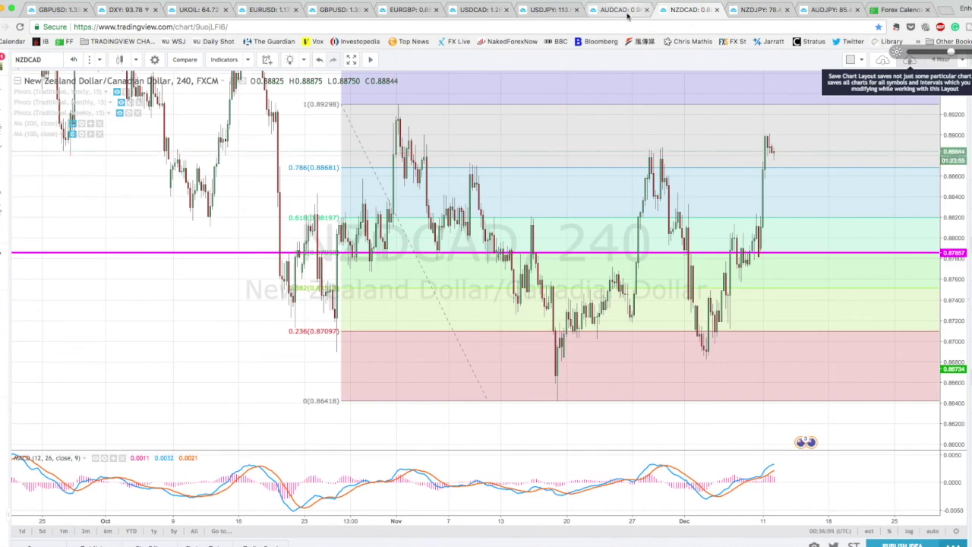
pyautogui.click(627, 13)
pyautogui.hotkey('ctrl', 'shift', 'Tab')
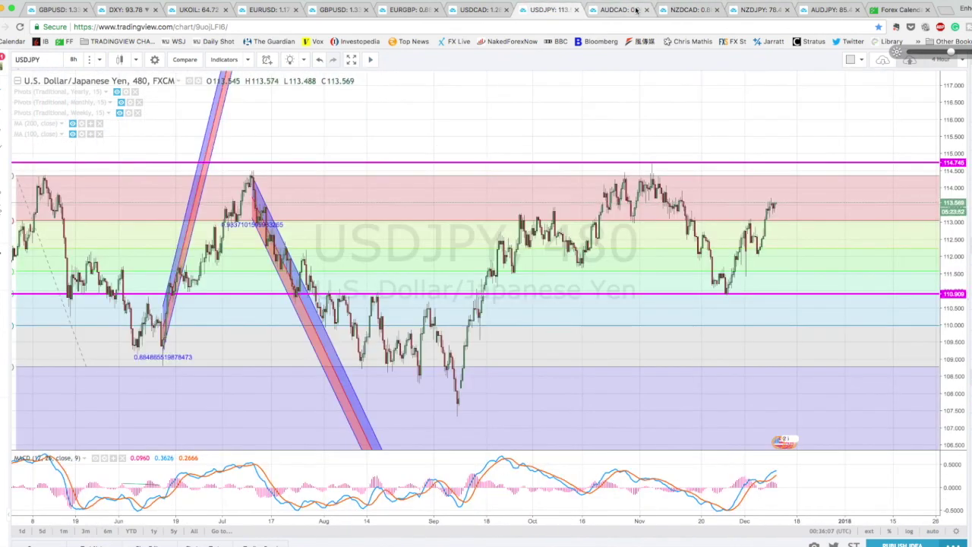
pyautogui.click(637, 10)
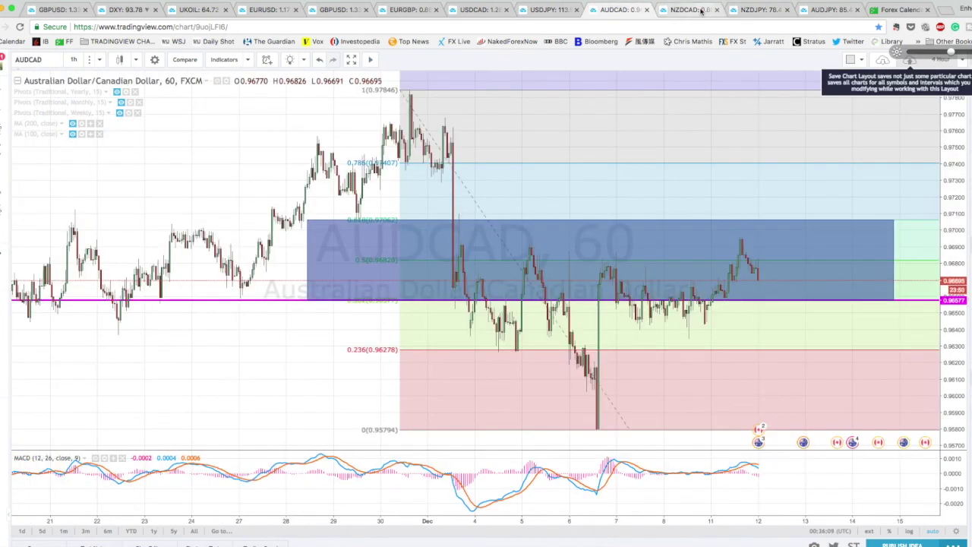
pyautogui.click(691, 9)
pyautogui.click(628, 10)
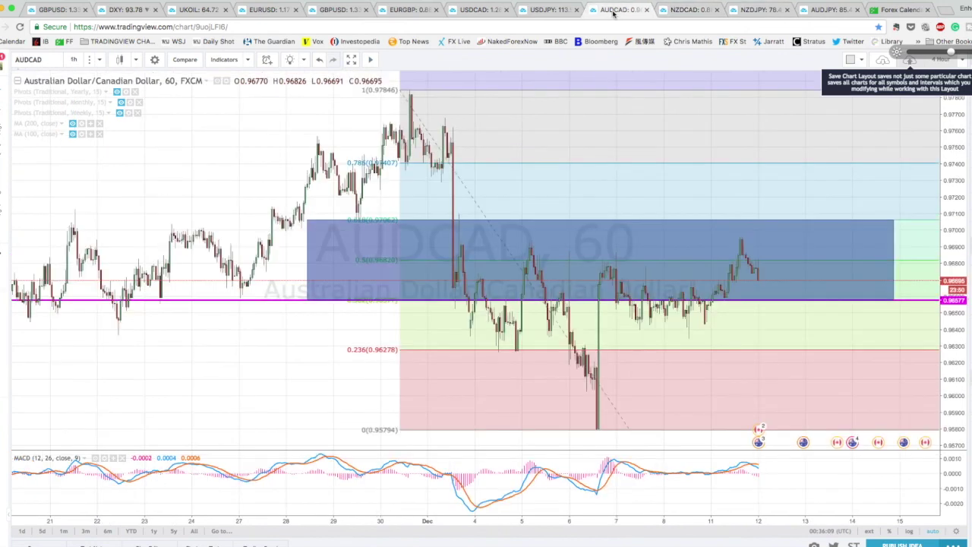
pyautogui.click(691, 10)
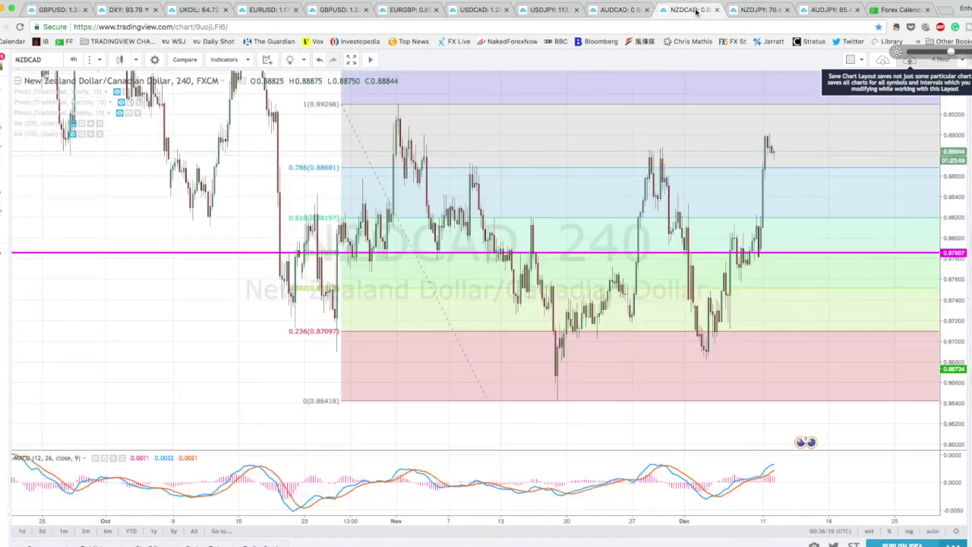
pyautogui.click(627, 15)
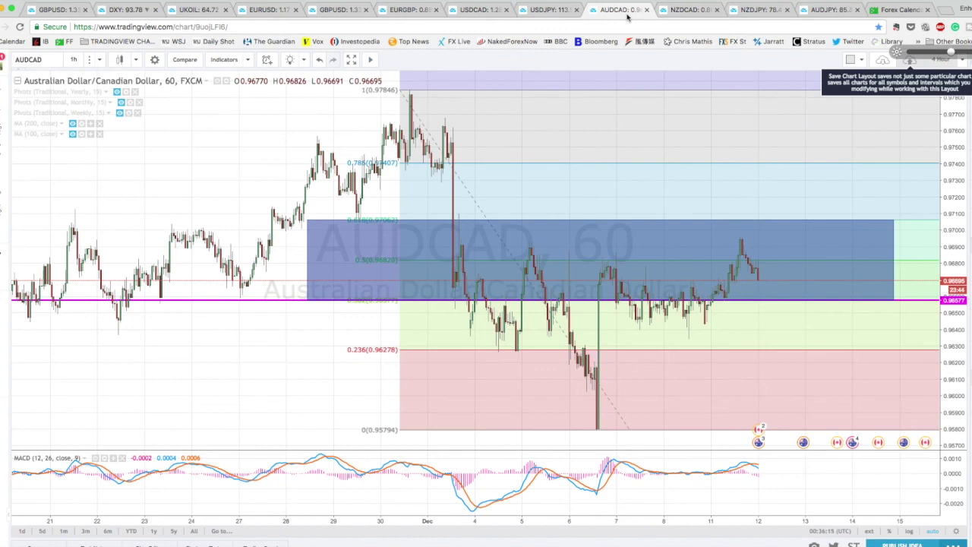
pyautogui.click(681, 13)
# Move the USDCAD chart tab directly before the AUDCAD chart tab and display the USDCAD chart
pyautogui.click(609, 13)
pyautogui.moveTo(477, 10); pyautogui.dragTo(539, 10)
pyautogui.click(540, 10)
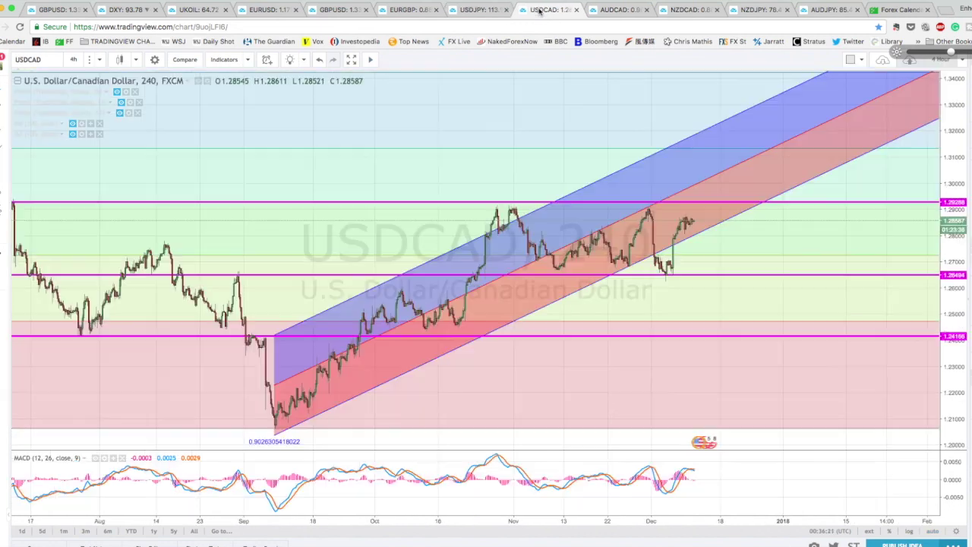
# Compare the AUDCAD and NZDCAD charts with USDCAD, and check the USDJPY and GBPUSD charts
pyautogui.click(603, 11)
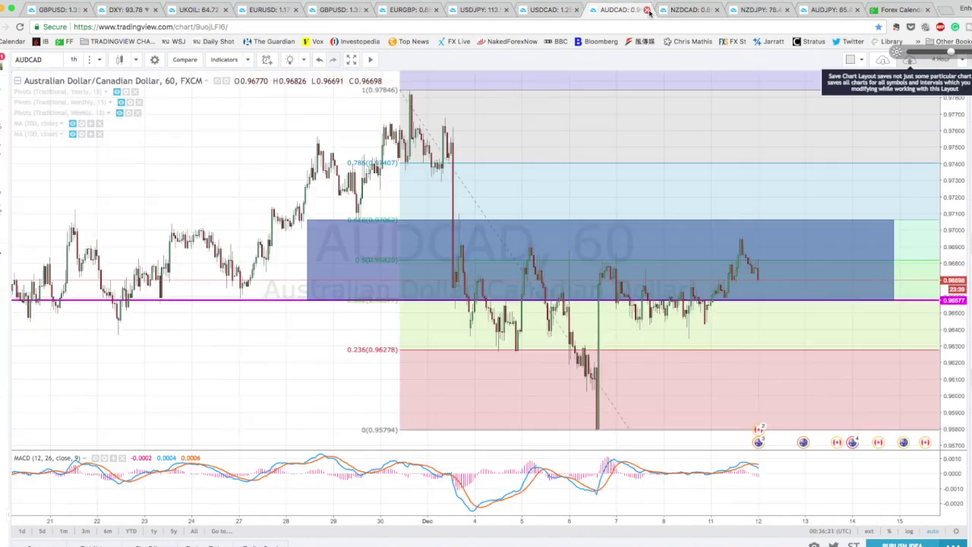
pyautogui.click(666, 11)
pyautogui.click(620, 10)
pyautogui.click(558, 10)
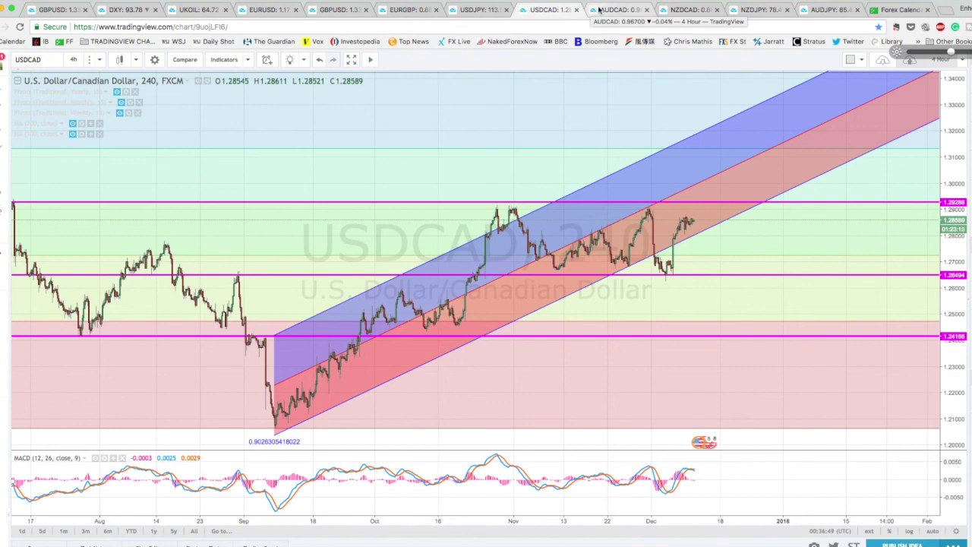
pyautogui.click(484, 9)
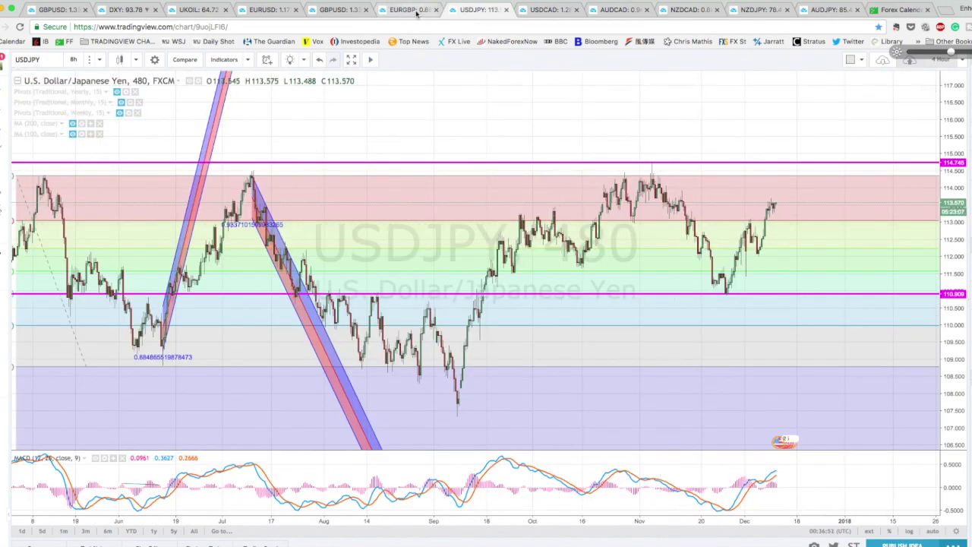
pyautogui.click(341, 9)
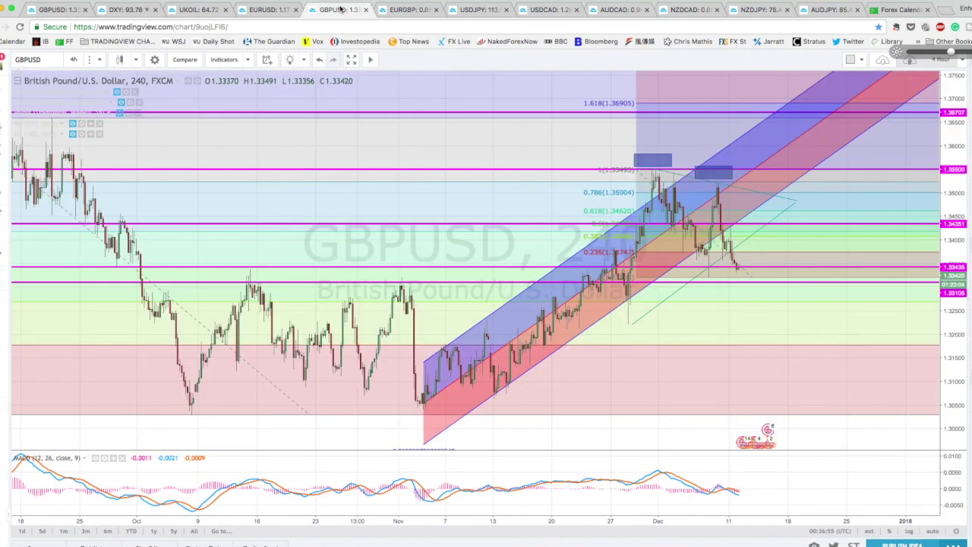